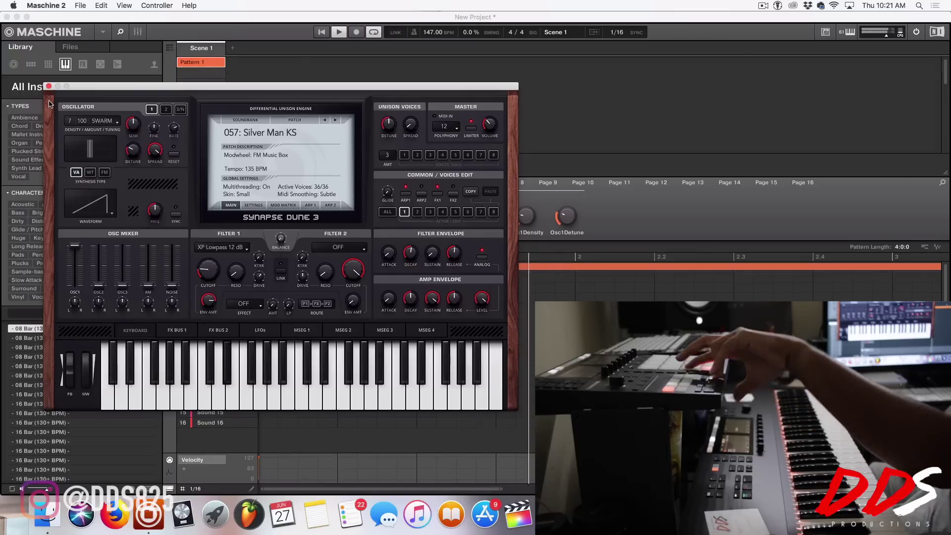
Add a second group to the project and load the user kit Dope Drums into it.
{"action": "left_click", "coordinate": [48, 86]}
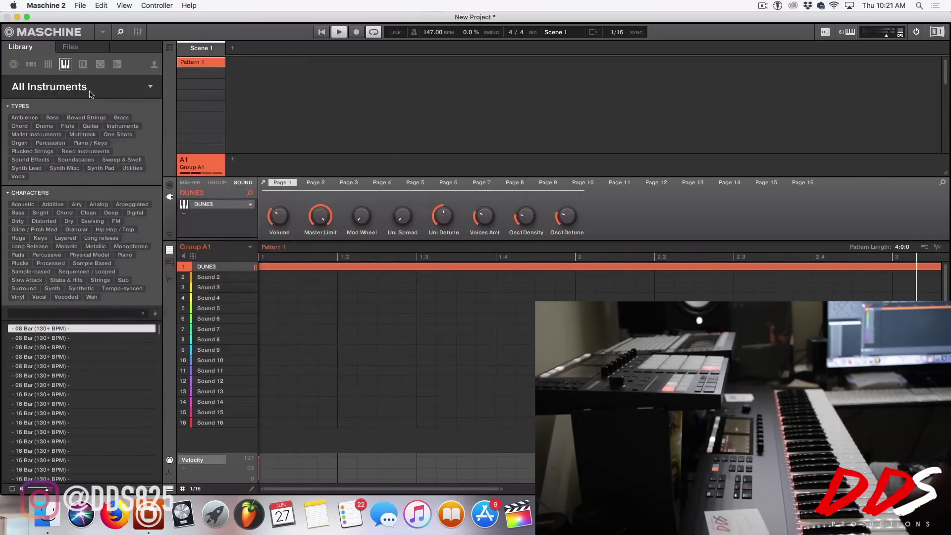
{"action": "left_click", "coordinate": [233, 159]}
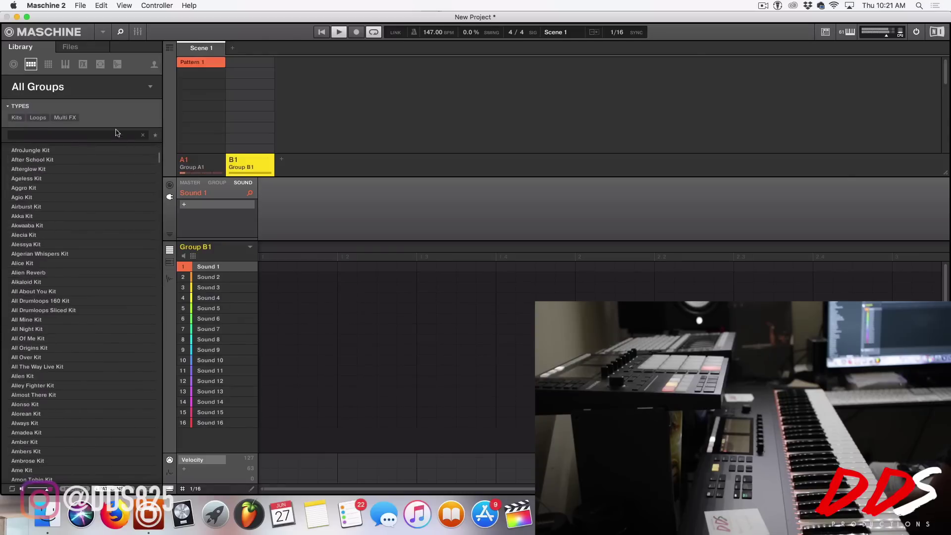
{"action": "left_click", "coordinate": [154, 64]}
{"action": "scroll", "coordinate": [69, 302], "scroll_direction": "down", "scroll_amount": 10}
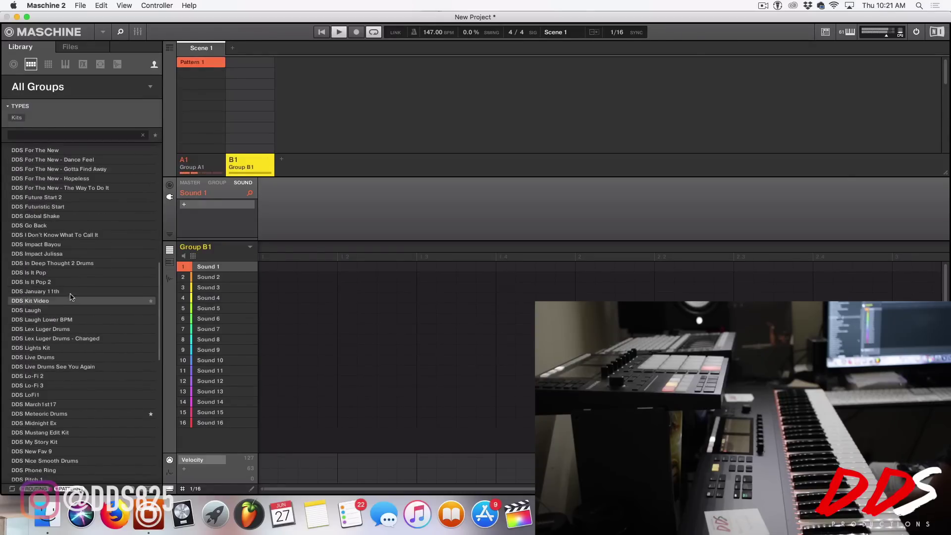
{"action": "scroll", "coordinate": [79, 312], "scroll_direction": "down", "scroll_amount": 8}
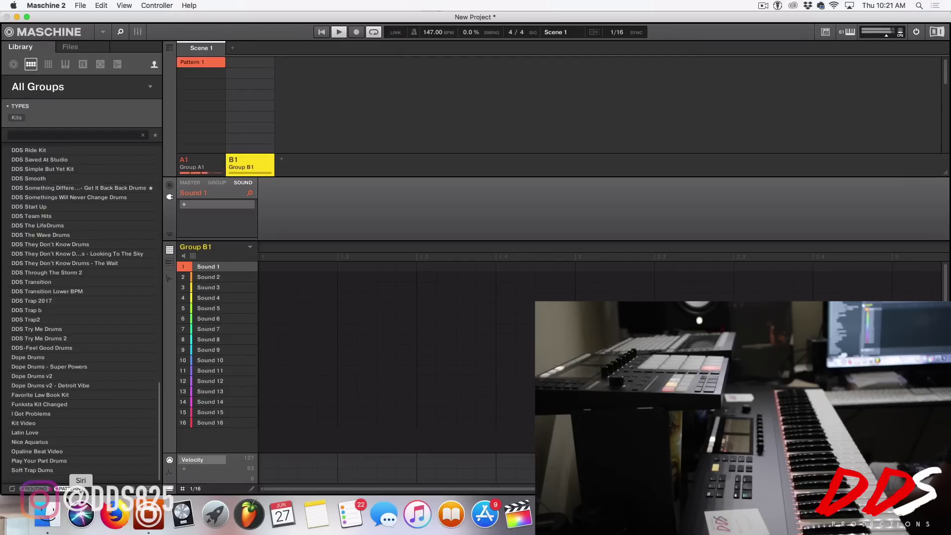
{"action": "left_click", "coordinate": [58, 360]}
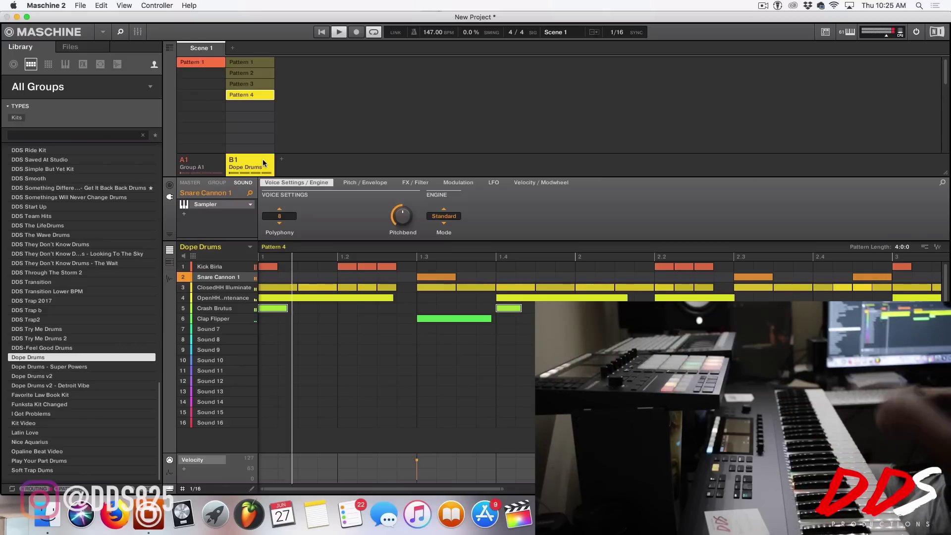
Add a third group and load the DUNE3 (VST) synth from Synapse Audio on its first sound.
{"action": "left_click", "coordinate": [282, 159]}
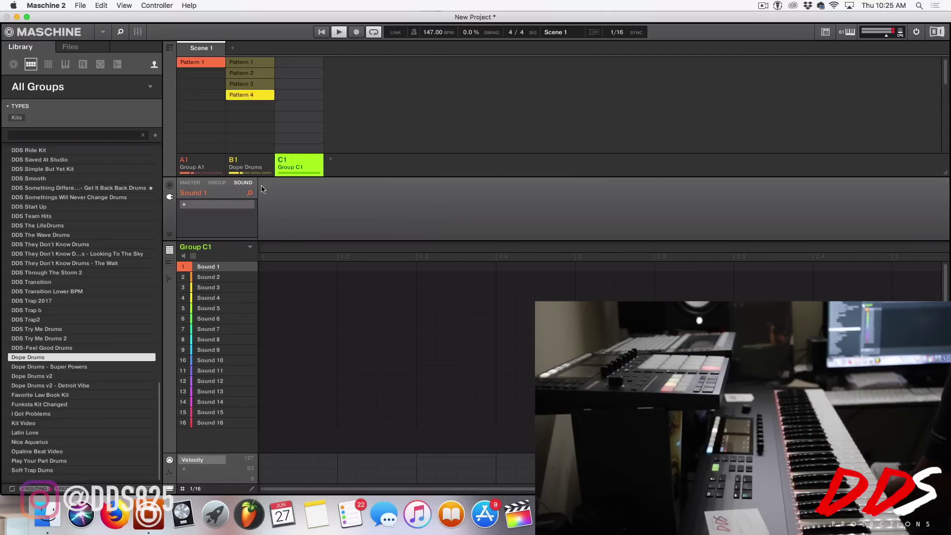
{"action": "left_click", "coordinate": [230, 206]}
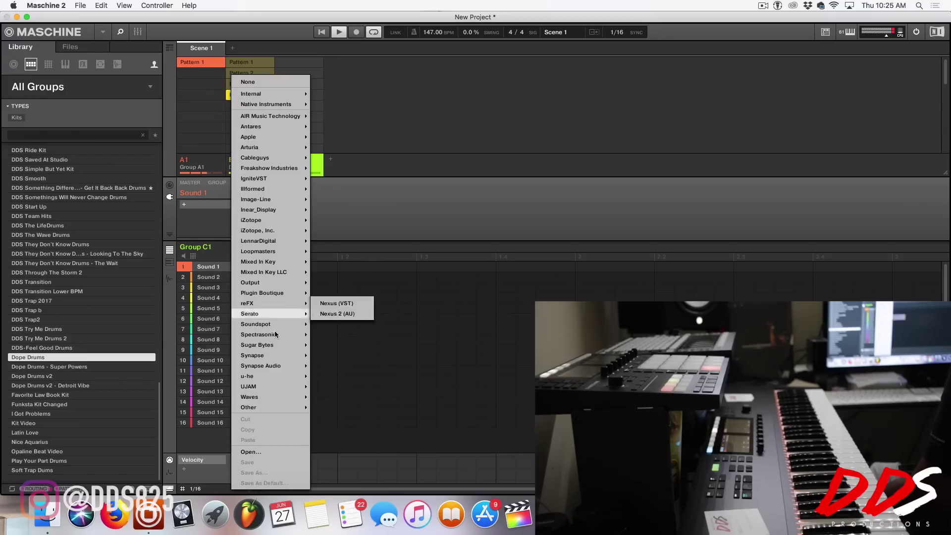
{"action": "mouse_move", "coordinate": [286, 366]}
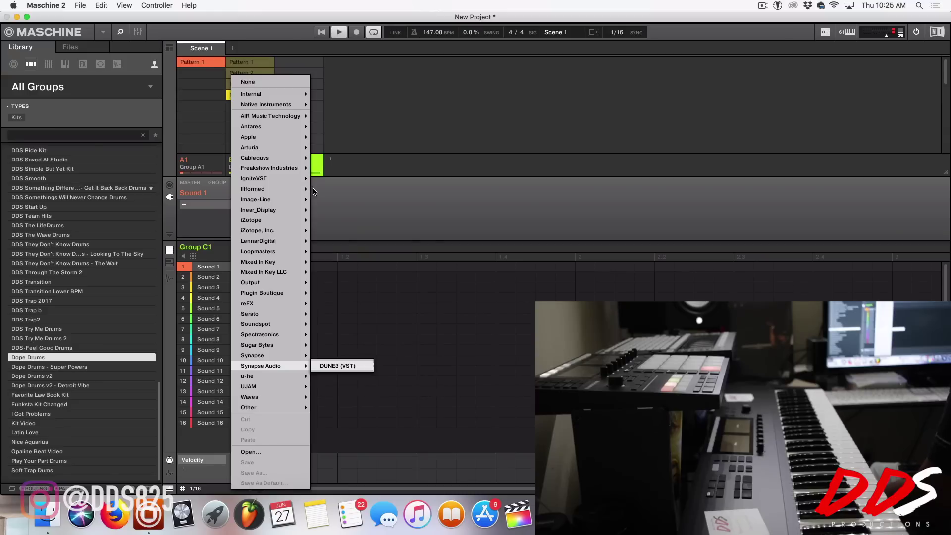
{"action": "left_click", "coordinate": [338, 366]}
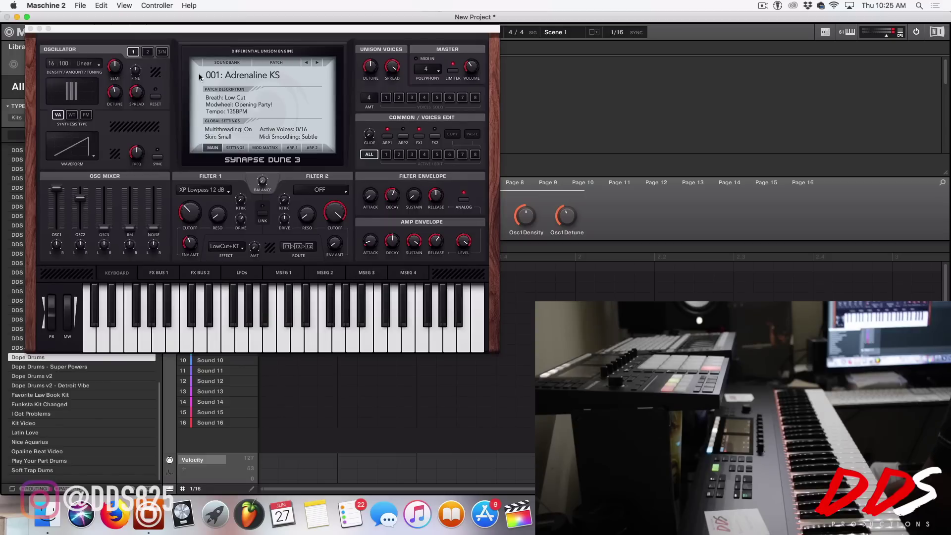
Load the Leads soundbank from DUNE 3 Factory and move the synth window aside.
{"action": "left_click", "coordinate": [221, 61]}
{"action": "mouse_move", "coordinate": [242, 84]}
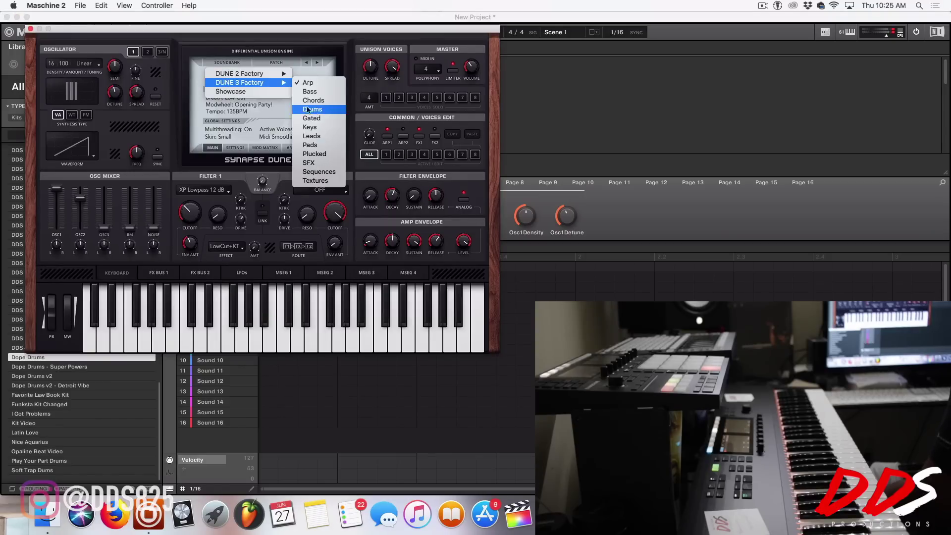
{"action": "left_click", "coordinate": [319, 137]}
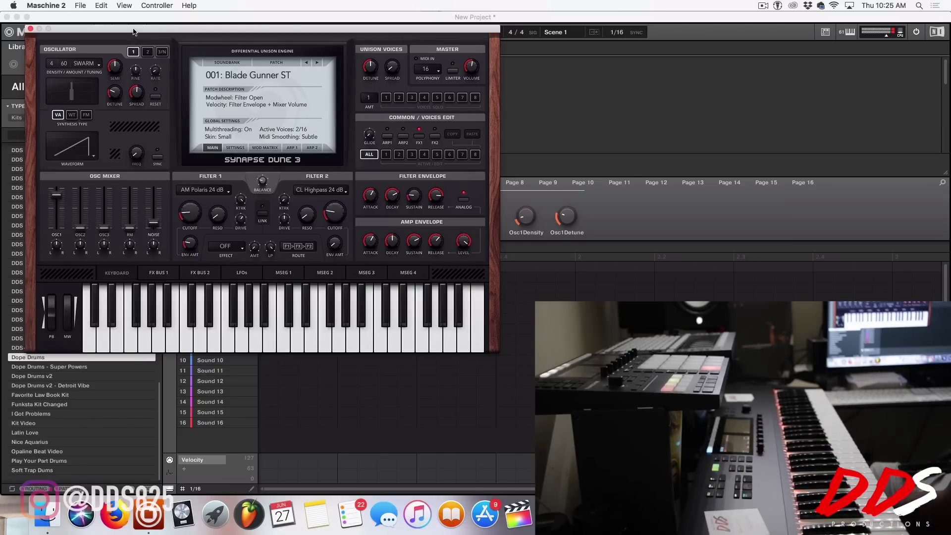
{"action": "left_click_drag", "start_coordinate": [133, 32], "coordinate": [516, 21]}
Play the project and examine Group A1's pattern in the keyboard view before returning to Group C1.
{"action": "left_click", "coordinate": [214, 159]}
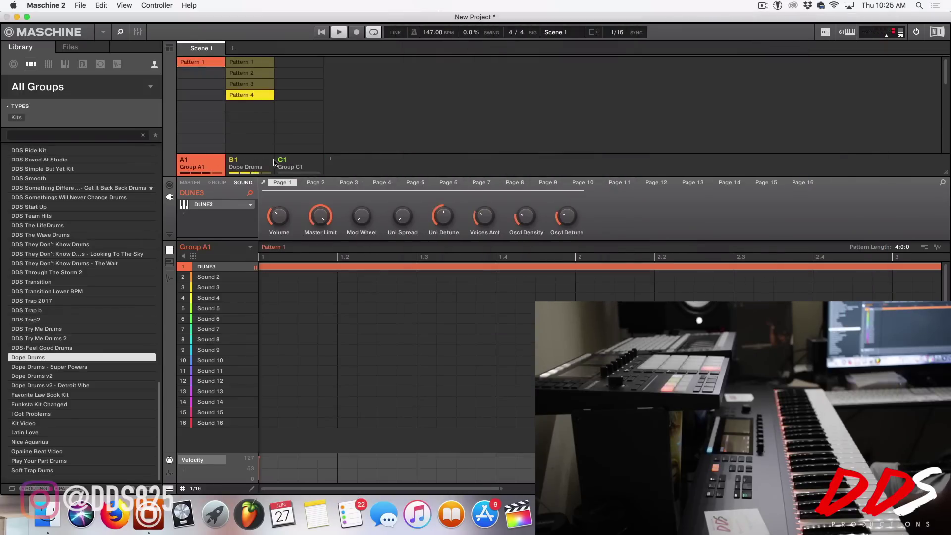
{"action": "key", "text": "space"}
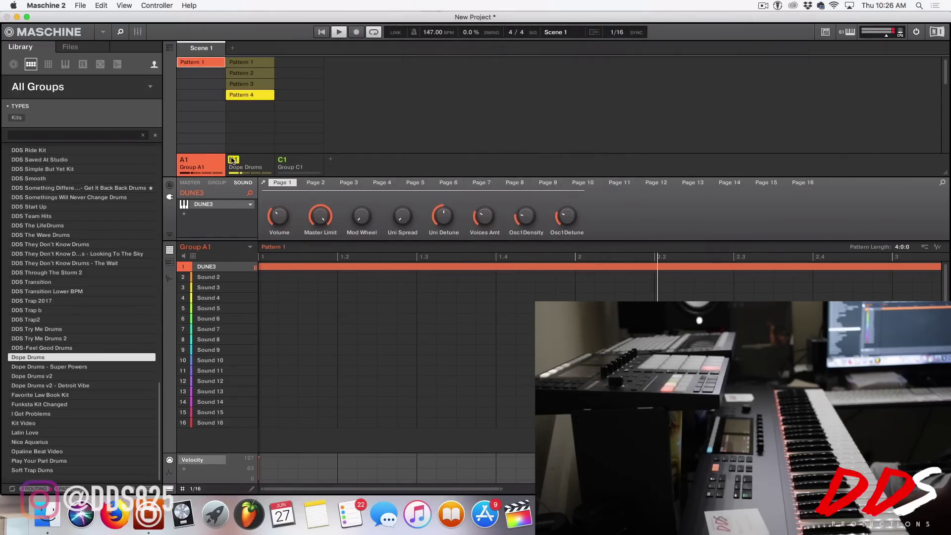
{"action": "left_click", "coordinate": [169, 263]}
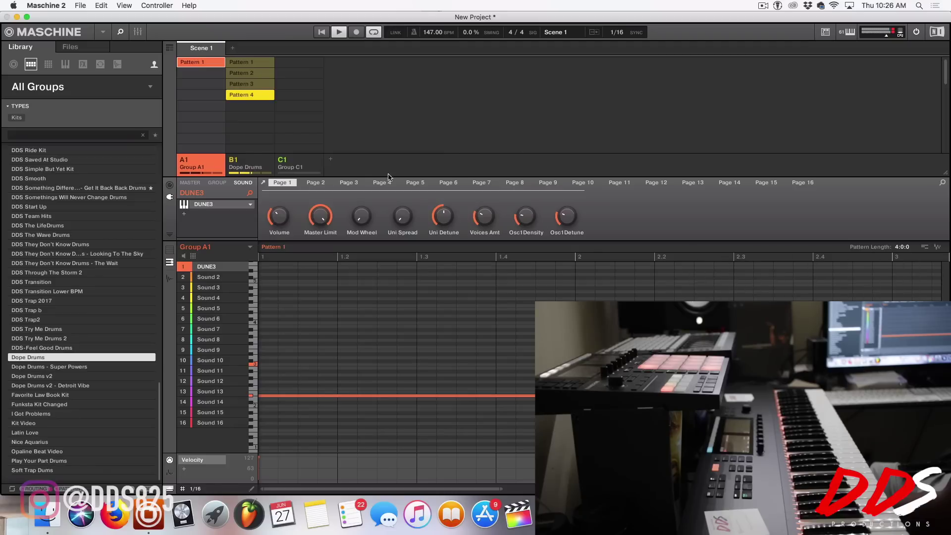
{"action": "left_click", "coordinate": [296, 164]}
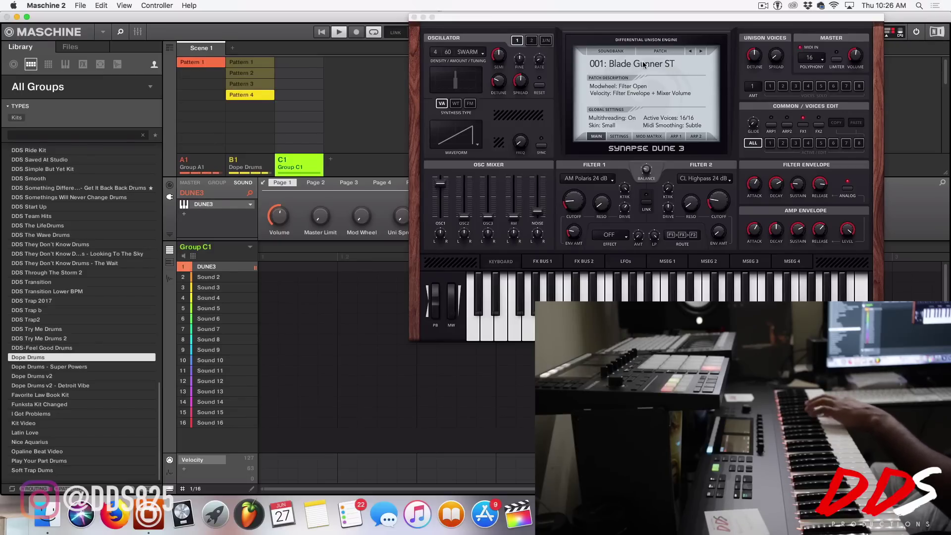
Audition the next lead patches in the synth, advancing to 006: Chime Slide Lead EDT.
{"action": "left_click", "coordinate": [701, 52]}
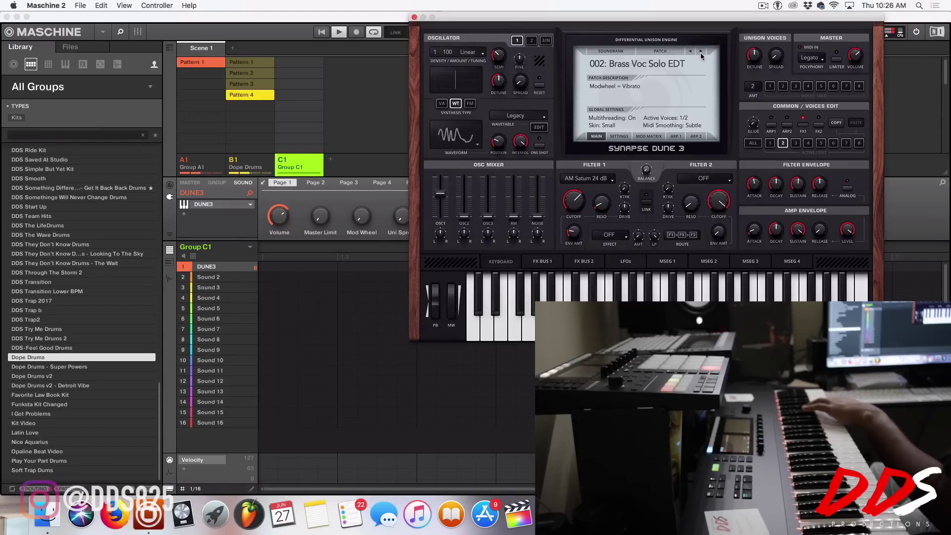
{"action": "left_click", "coordinate": [701, 52]}
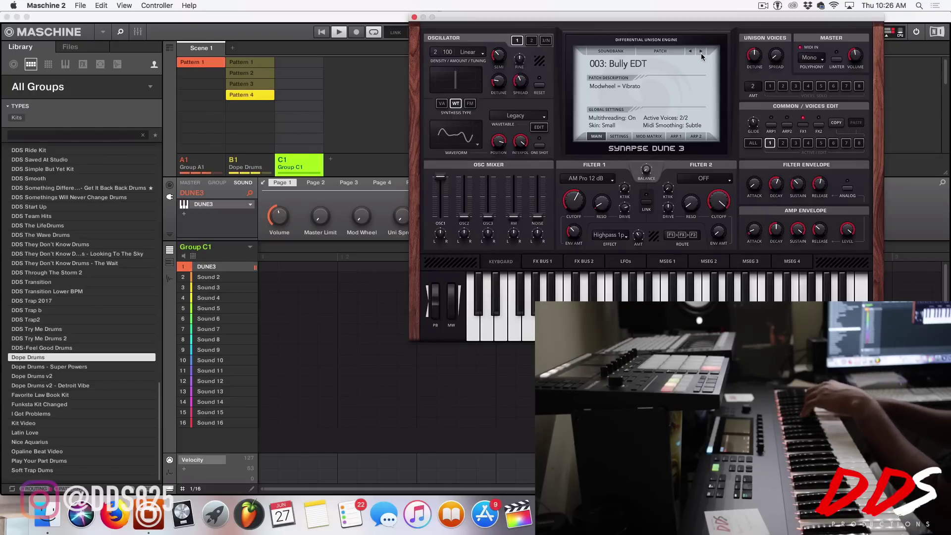
{"action": "left_click", "coordinate": [702, 52]}
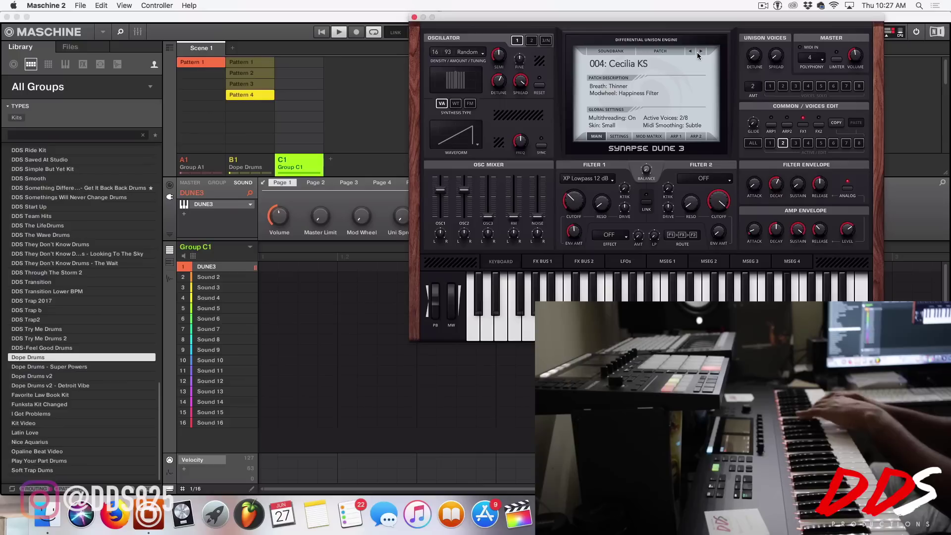
{"action": "left_click", "coordinate": [701, 52]}
{"action": "left_click", "coordinate": [701, 51]}
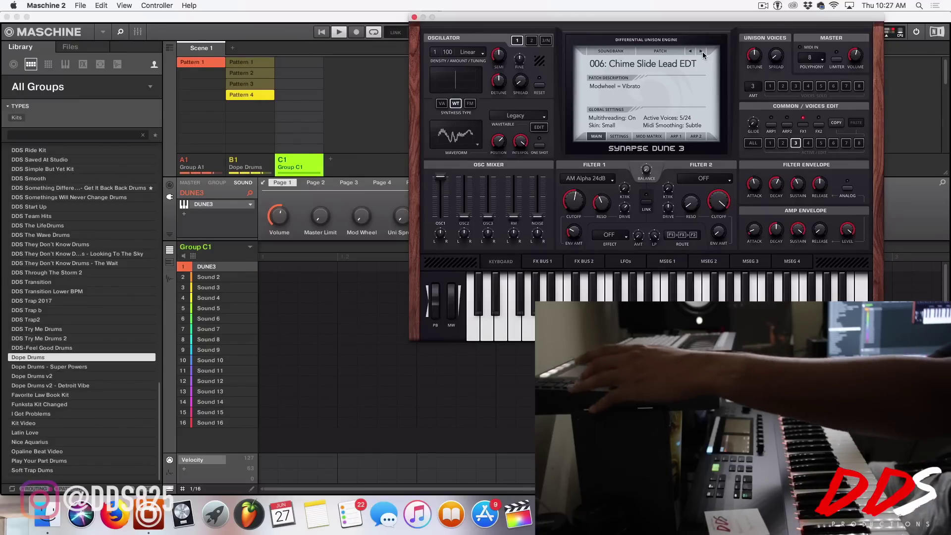
Save the project as 27th in the June folder inside Projects 2019.
{"action": "key", "text": "super+s"}
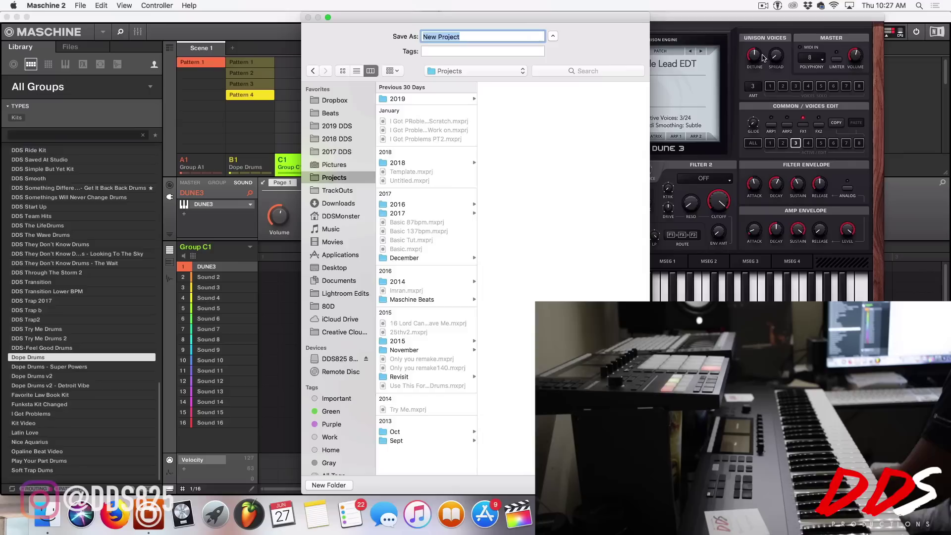
{"action": "left_click", "coordinate": [468, 99]}
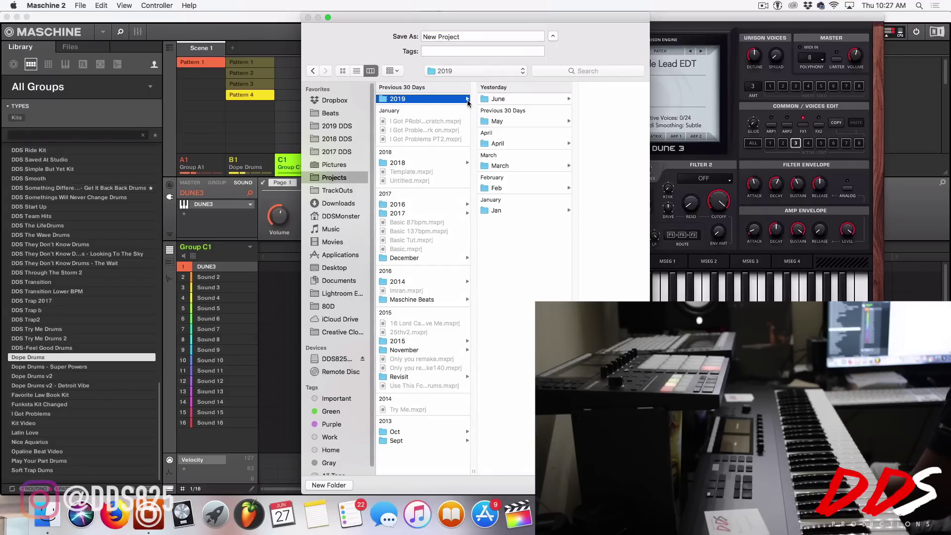
{"action": "left_click", "coordinate": [512, 98]}
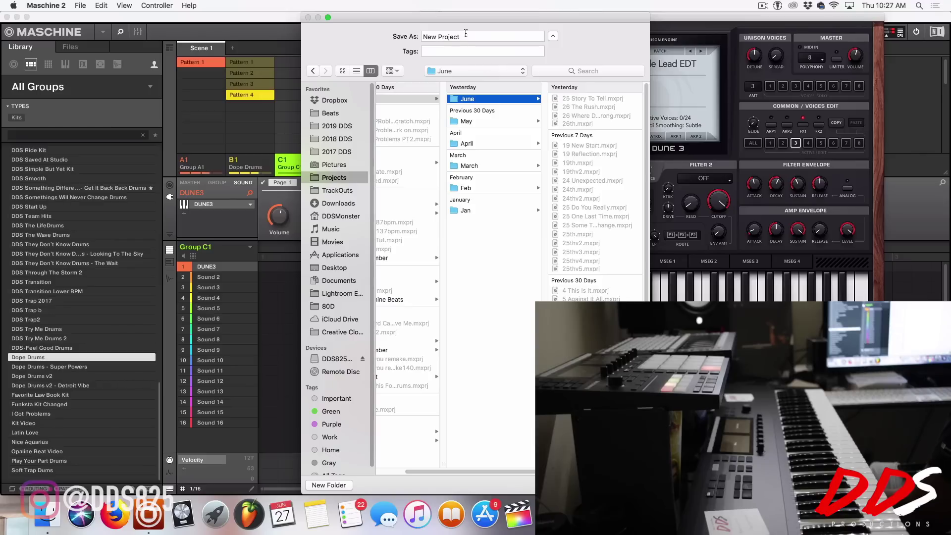
{"action": "triple_click", "coordinate": [466, 34]}
{"action": "type", "text": "27th"}
{"action": "key", "text": "Return"}
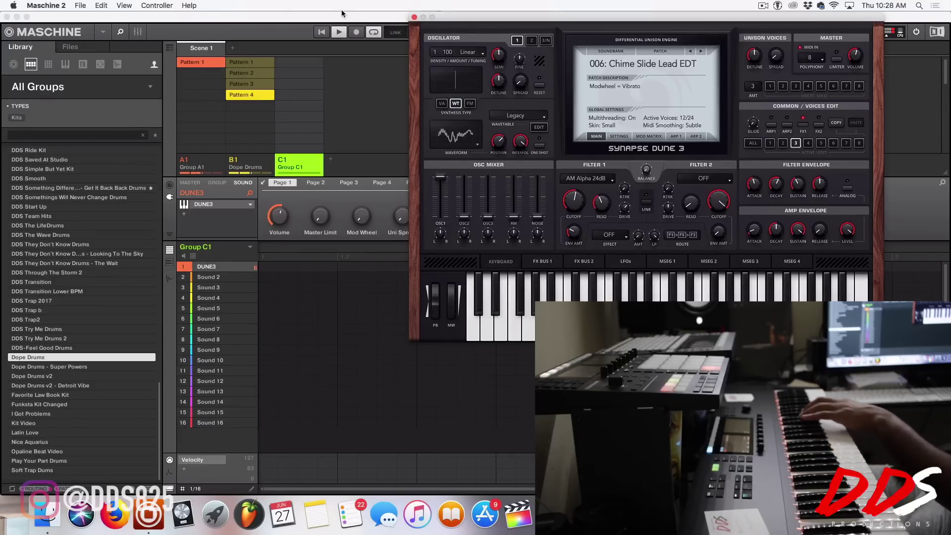
Advance the Group C1 synth to the lead patch 009: Eddie Car Denim ARK.
{"action": "left_click", "coordinate": [700, 51]}
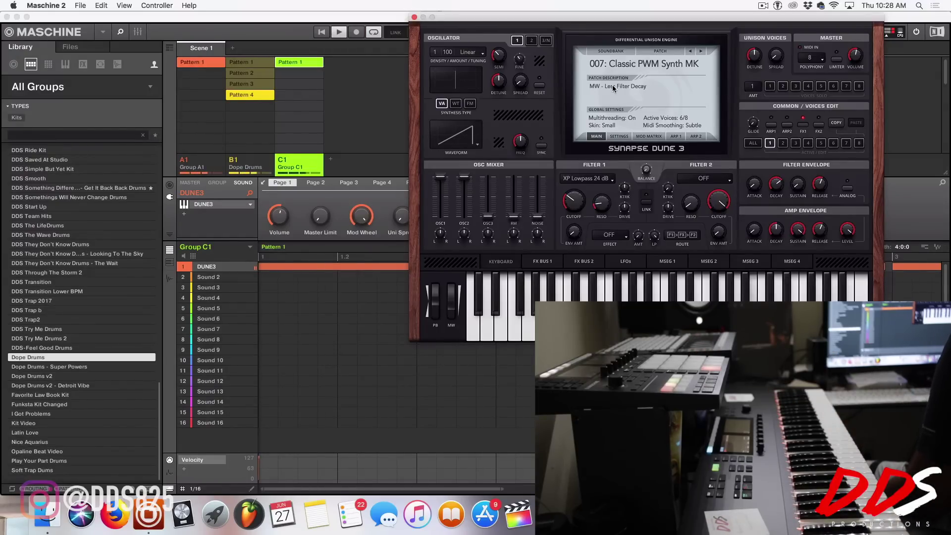
{"action": "left_click", "coordinate": [701, 52]}
{"action": "left_click", "coordinate": [700, 52]}
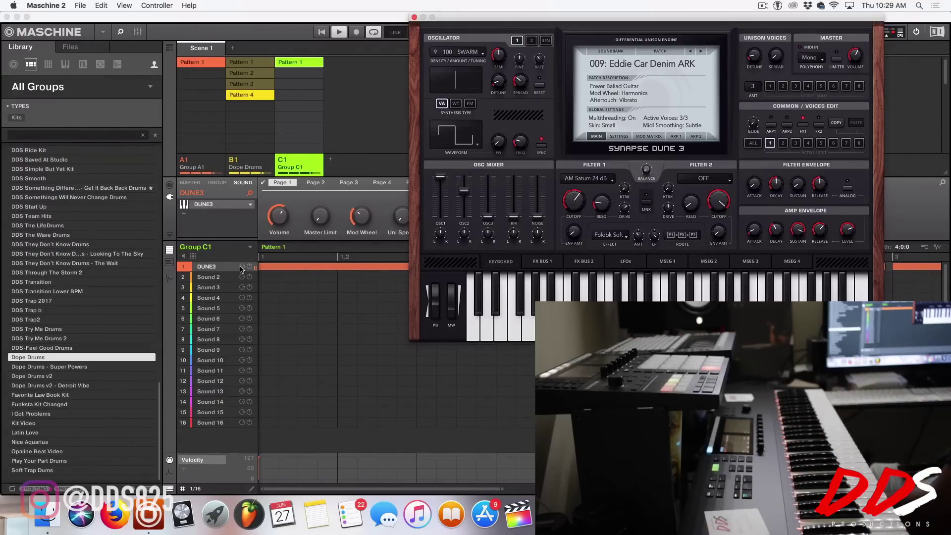
{"action": "left_click", "coordinate": [241, 269]}
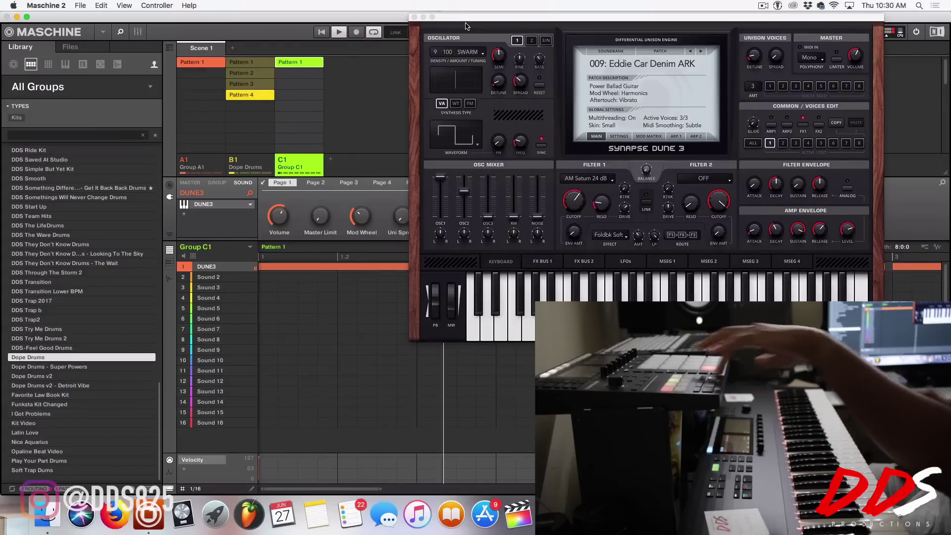
Add a fourth group and load the favourite Bass instrument B0B Trip Trap on its first sound.
{"action": "left_click", "coordinate": [414, 17]}
{"action": "left_click", "coordinate": [330, 159]}
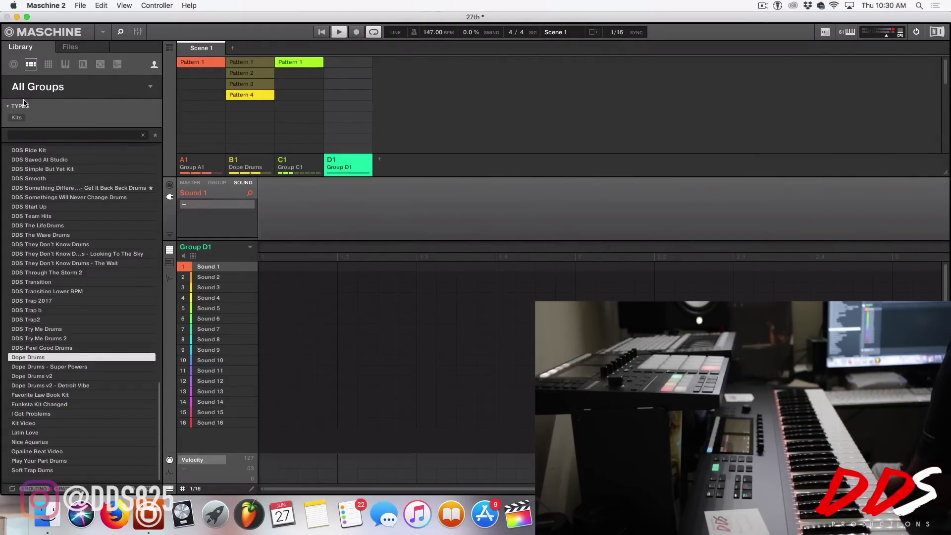
{"action": "left_click", "coordinate": [64, 64]}
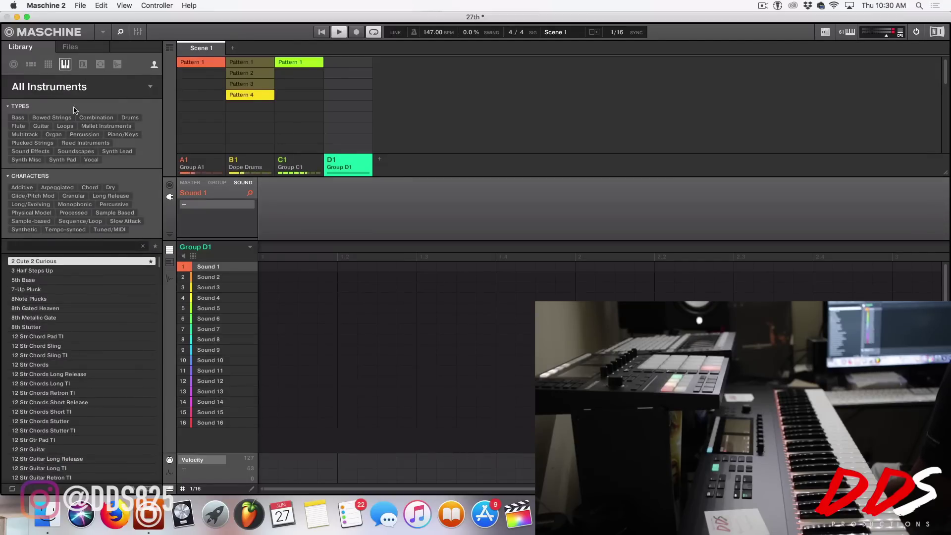
{"action": "left_click", "coordinate": [18, 118]}
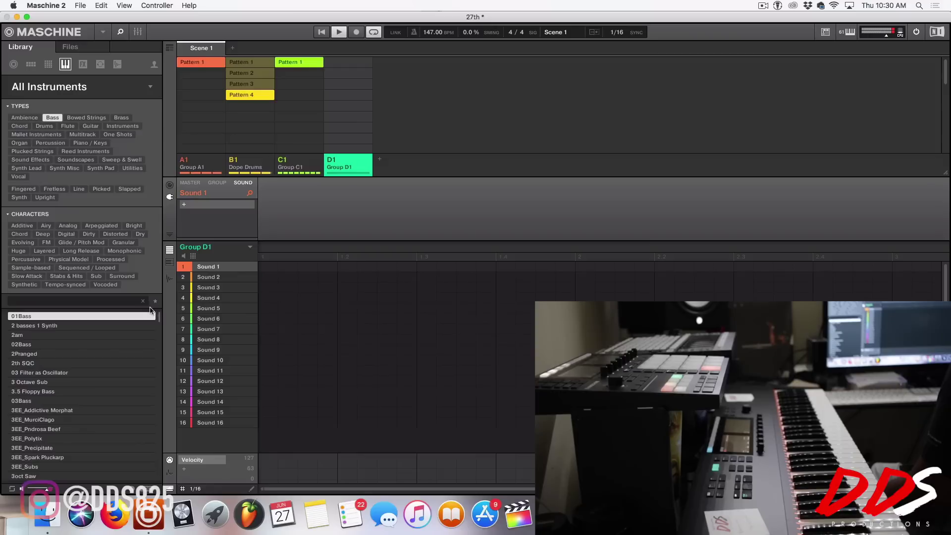
{"action": "left_click", "coordinate": [155, 301]}
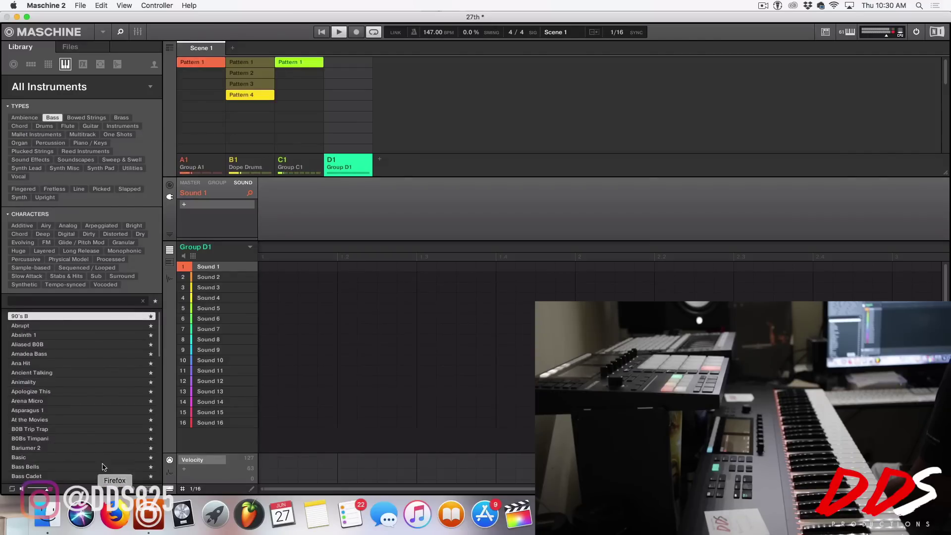
{"action": "scroll", "coordinate": [109, 466], "scroll_direction": "down", "scroll_amount": 3}
{"action": "left_click", "coordinate": [75, 365]}
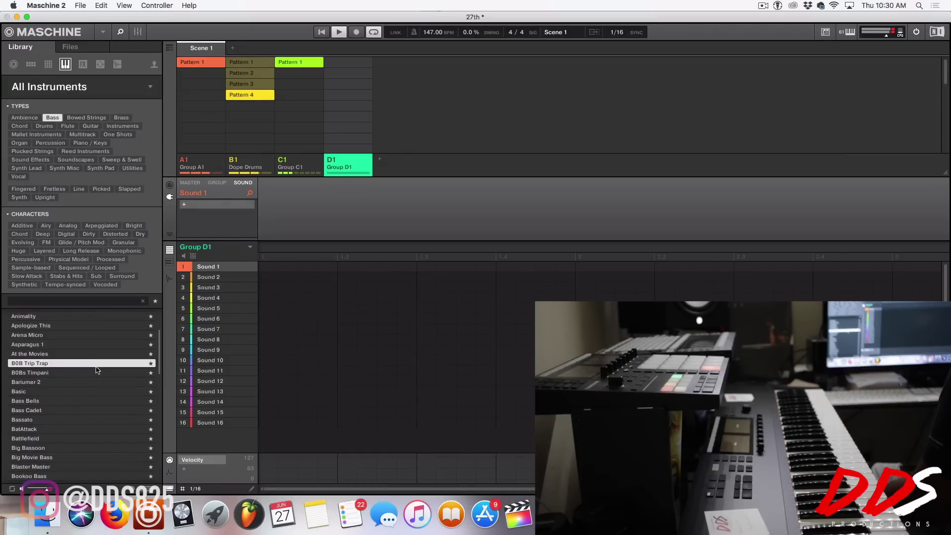
{"action": "key", "text": "Return"}
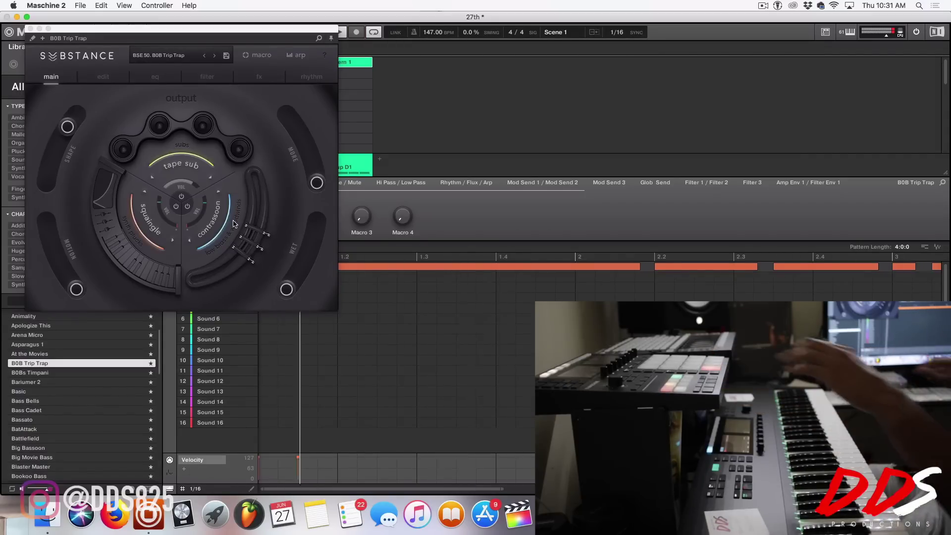
Adjust the Shape, Wet and More sliders of the Substance bass instrument and close its window.
{"action": "left_click_drag", "start_coordinate": [70, 132], "coordinate": [62, 158]}
{"action": "left_click_drag", "start_coordinate": [291, 294], "coordinate": [315, 241]}
{"action": "left_click_drag", "start_coordinate": [321, 185], "coordinate": [314, 167]}
{"action": "left_click", "coordinate": [55, 40]}
{"action": "left_click", "coordinate": [31, 28]}
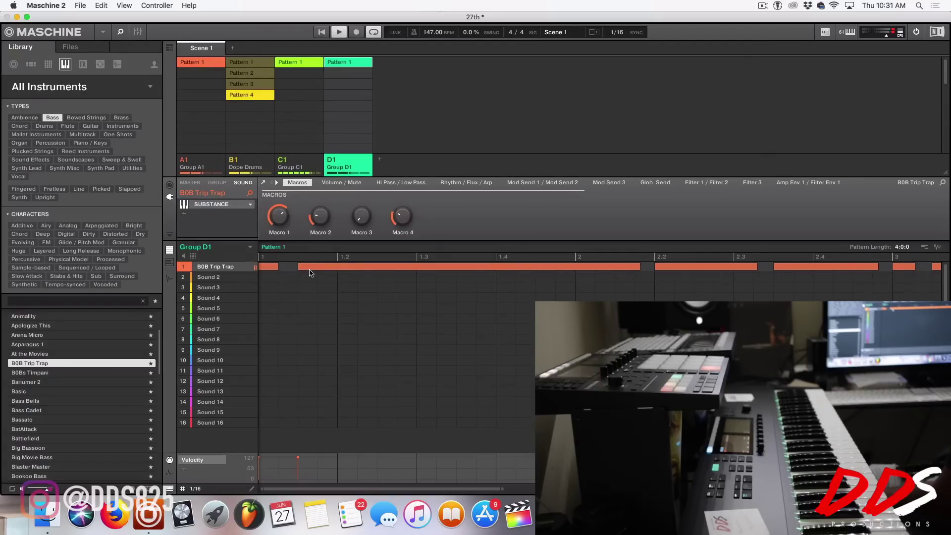
Move the second bass note in Group D1's pattern earlier so it starts right after the first, and select Sound 2.
{"action": "left_click_drag", "start_coordinate": [299, 268], "coordinate": [282, 266]}
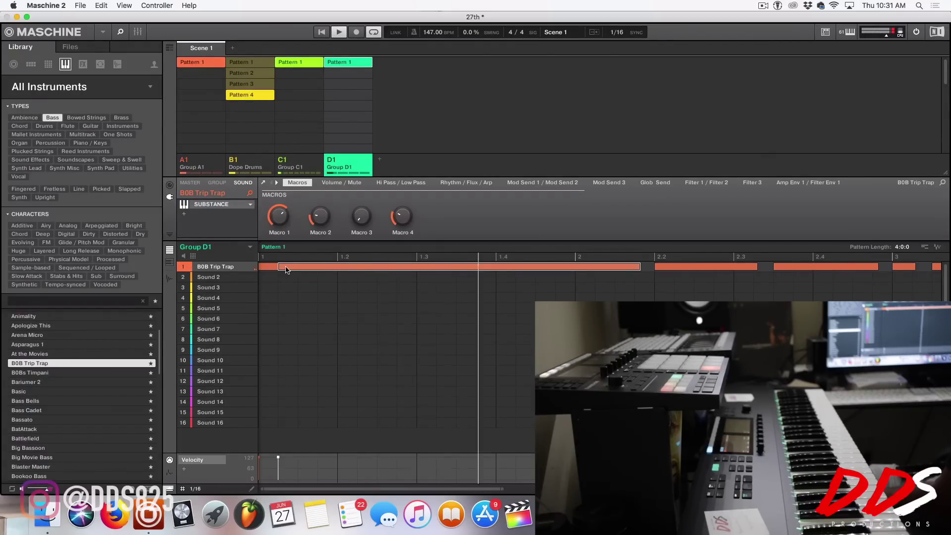
{"action": "left_click", "coordinate": [318, 279]}
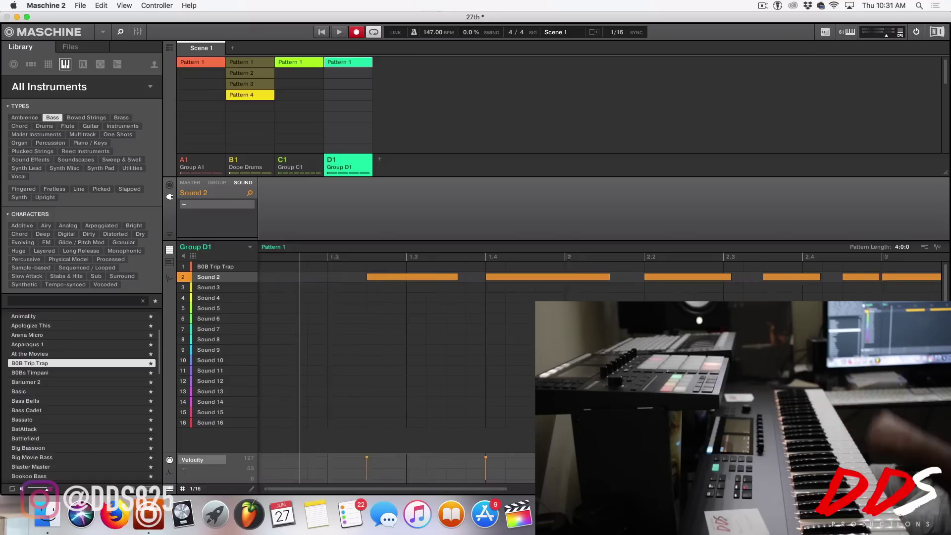
Move Group D1's bass notes from Sound 2 onto B0B Trip Trap, start playback and show that sound's notes in the piano roll.
{"action": "key", "text": "ctrl+z"}
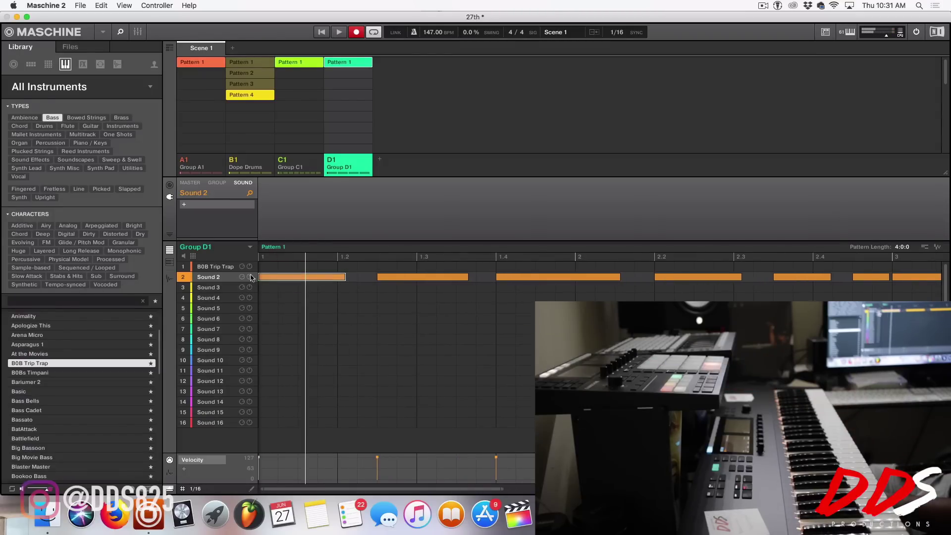
{"action": "left_click", "coordinate": [264, 269]}
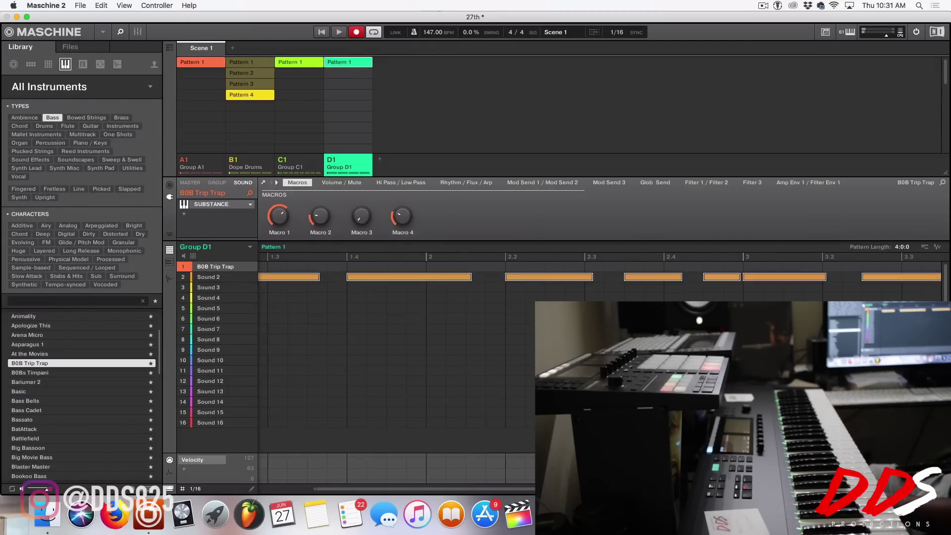
{"action": "left_click", "coordinate": [208, 298]}
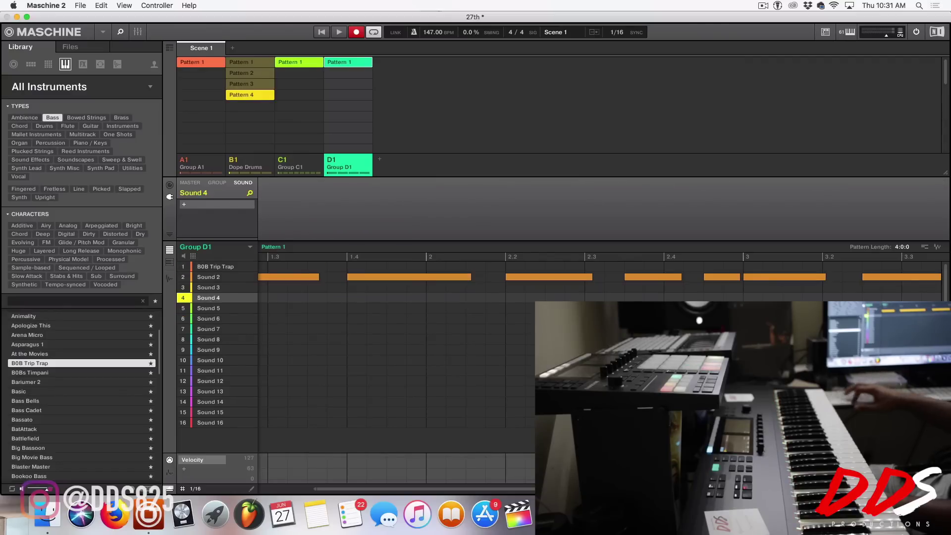
{"action": "left_click_drag", "start_coordinate": [268, 277], "coordinate": [270, 269]}
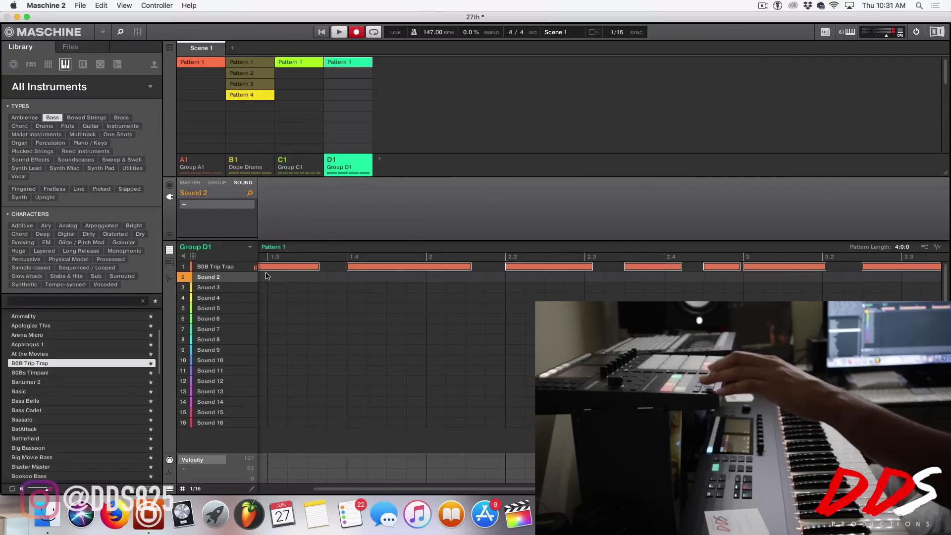
{"action": "key", "text": "space"}
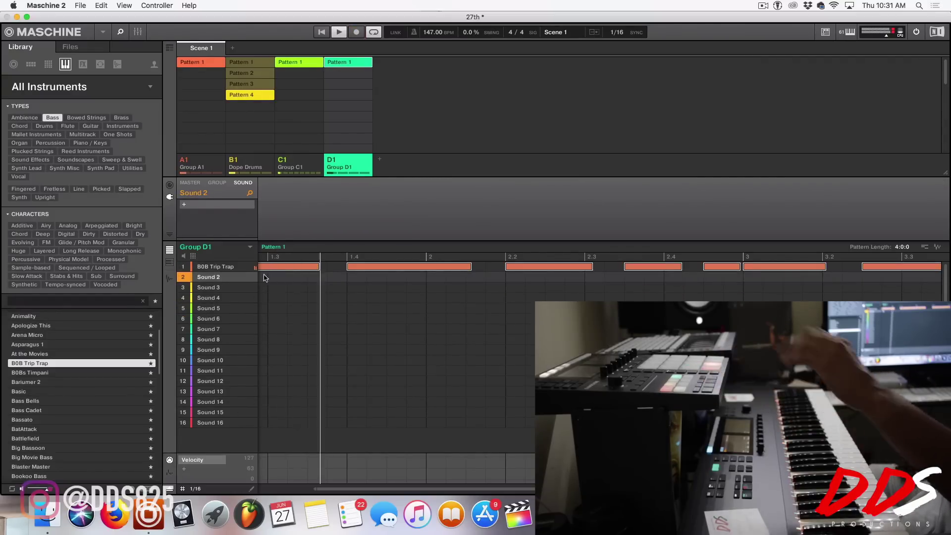
{"action": "left_click", "coordinate": [169, 262]}
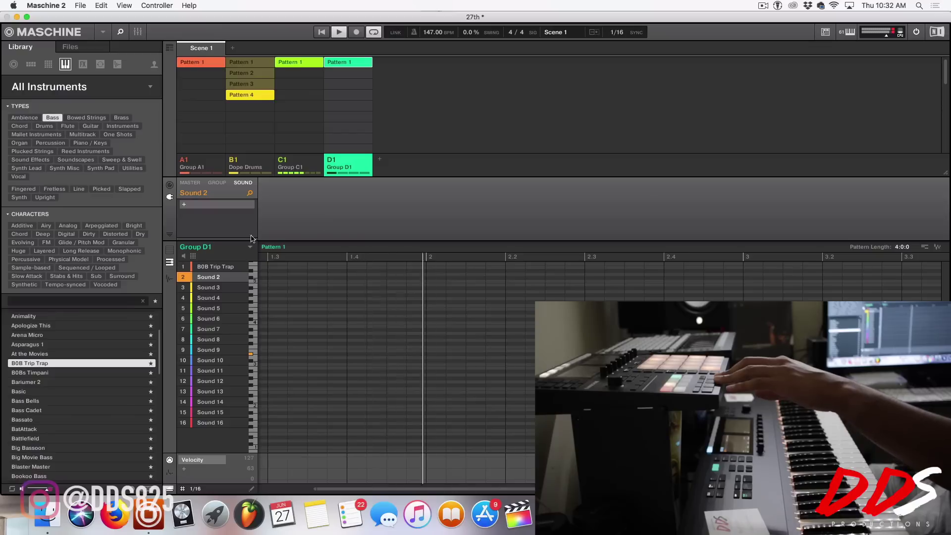
{"action": "left_click", "coordinate": [221, 267]}
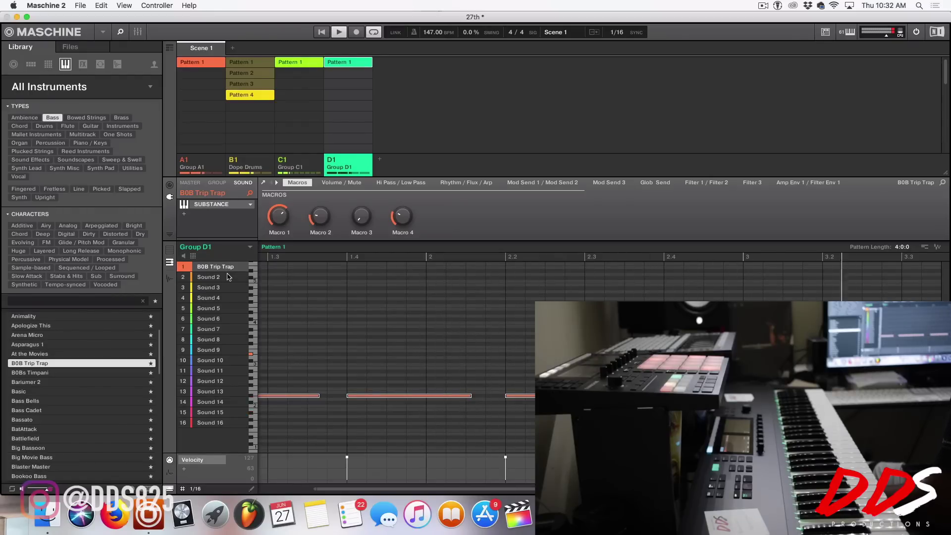
Add a fifth group, E1, and save the project.
{"action": "left_click", "coordinate": [381, 159]}
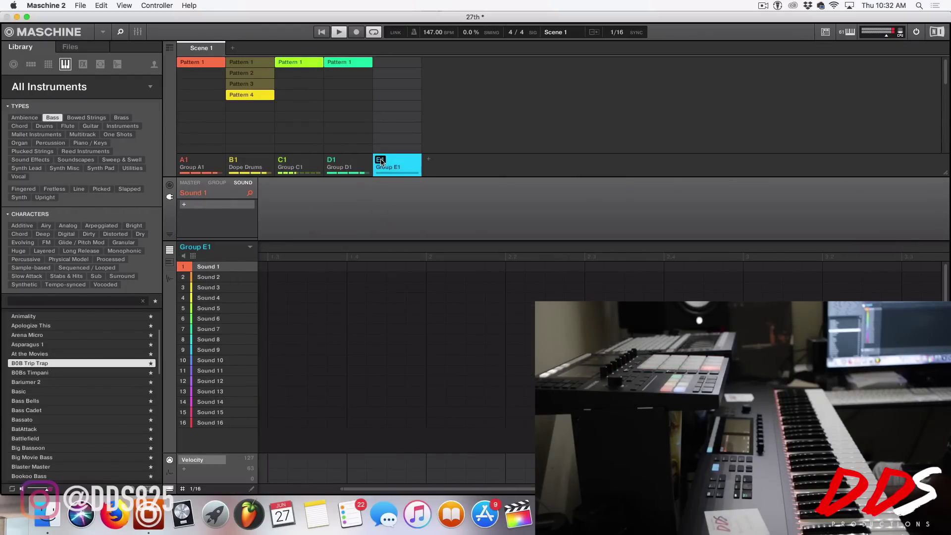
{"action": "left_click", "coordinate": [81, 6]}
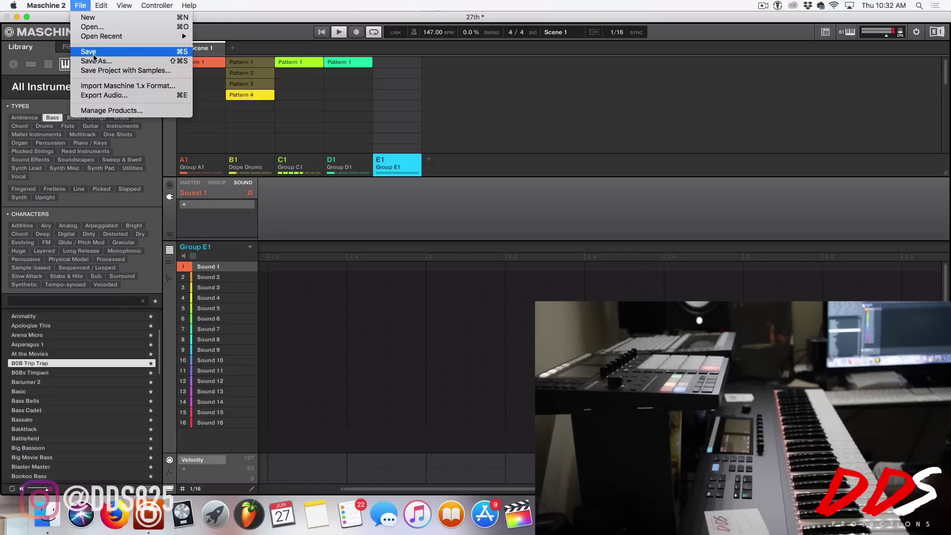
{"action": "left_click", "coordinate": [93, 55]}
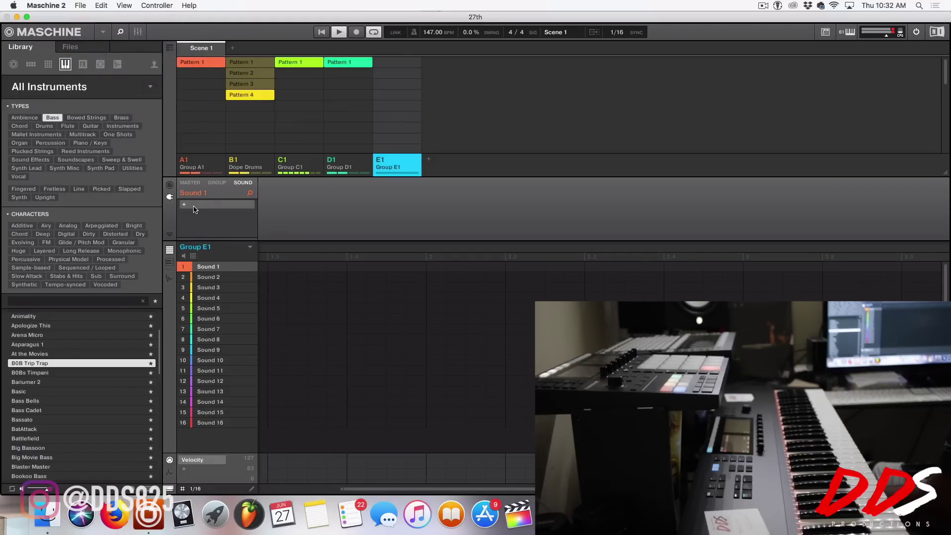
Load Keyscape (VST) on Group E1's first sound with the patch LA Custom C7 - Softest and close its window.
{"action": "left_click", "coordinate": [193, 208]}
{"action": "mouse_move", "coordinate": [243, 344]}
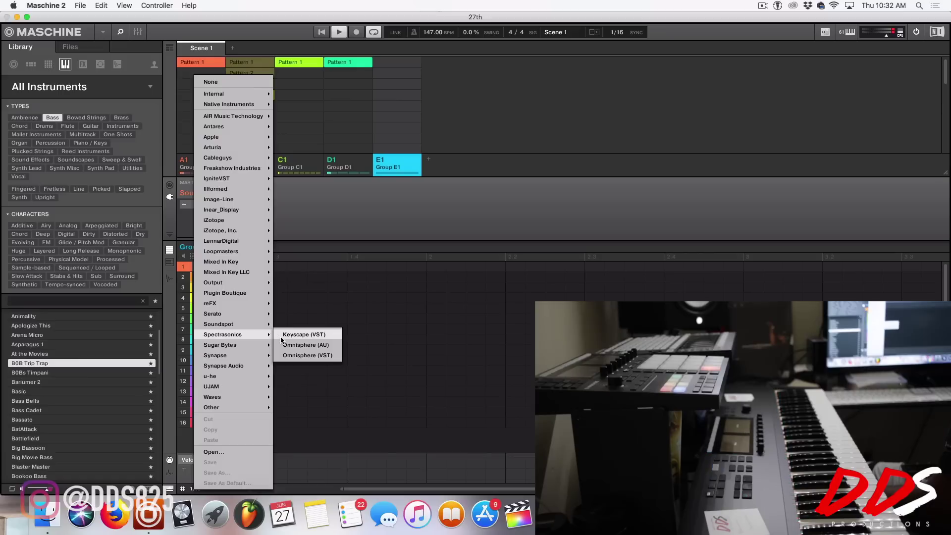
{"action": "left_click", "coordinate": [285, 335]}
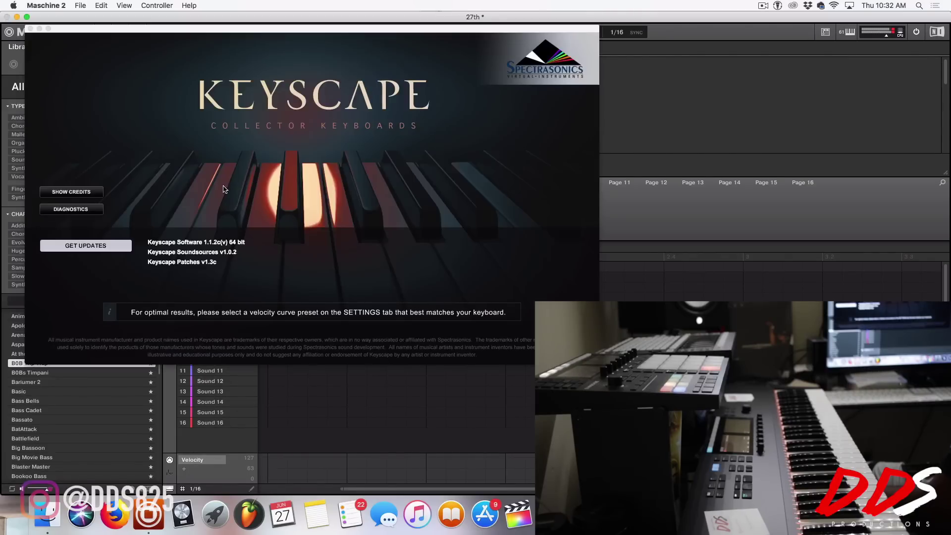
{"action": "left_click", "coordinate": [226, 188]}
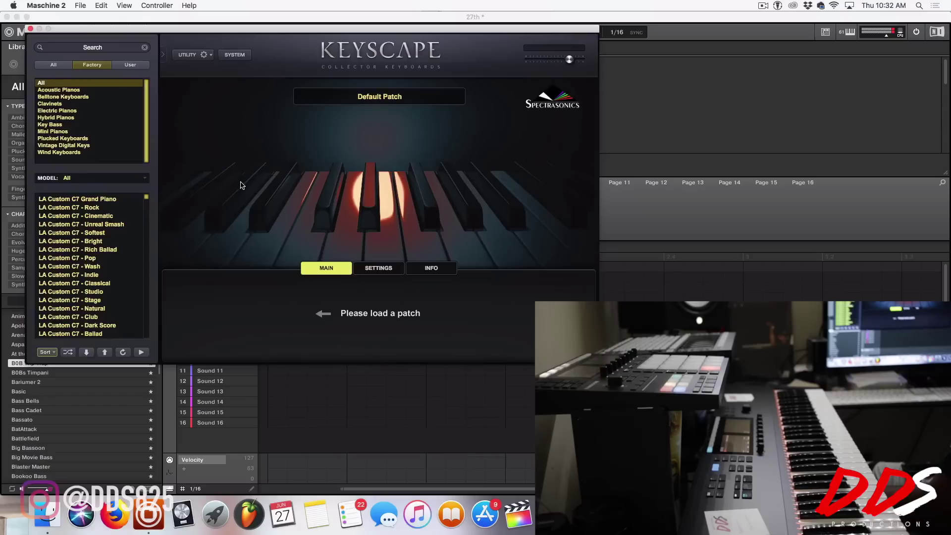
{"action": "left_click", "coordinate": [107, 232]}
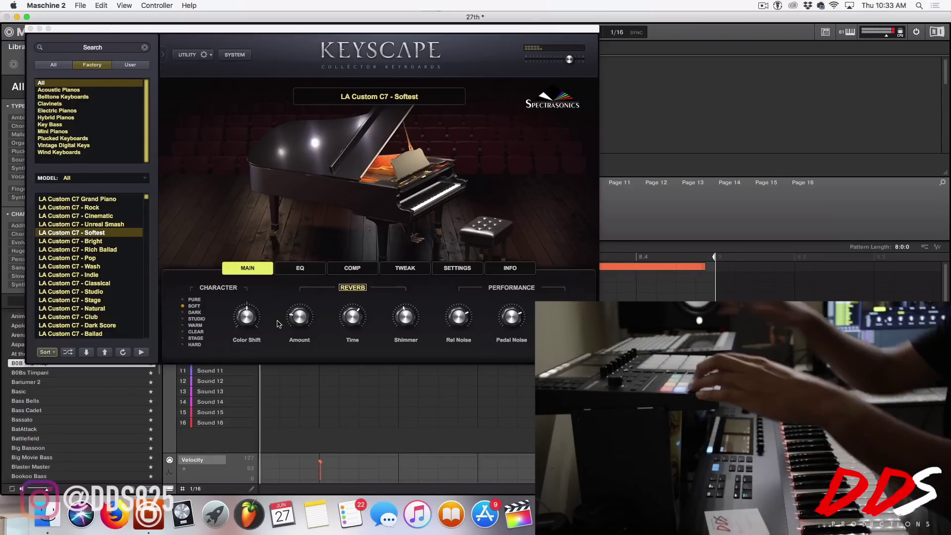
{"action": "left_click", "coordinate": [31, 29]}
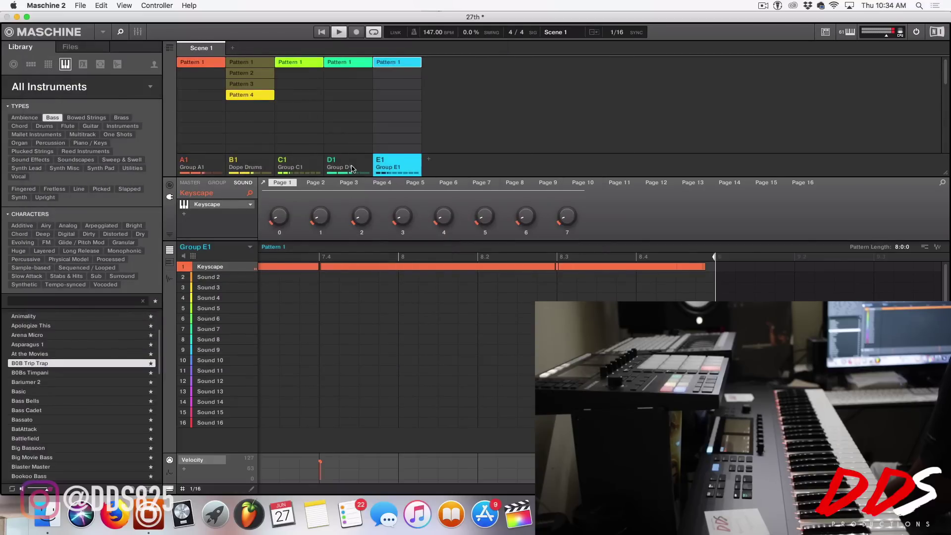
Mute Group C1 and add a sixth group, F1.
{"action": "left_click", "coordinate": [330, 161]}
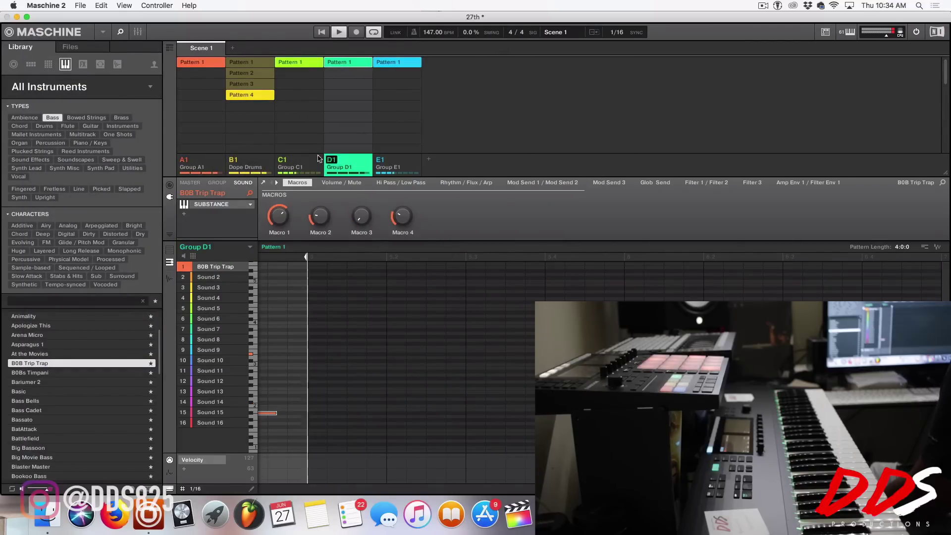
{"action": "left_click", "coordinate": [295, 163]}
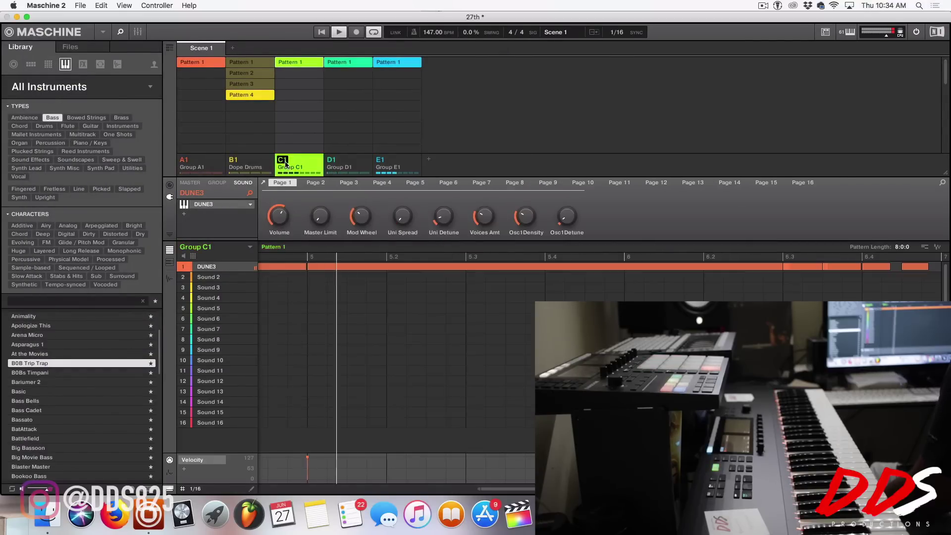
{"action": "left_click", "coordinate": [426, 159]}
Load the user kit DDS Transition into Group F1.
{"action": "left_click", "coordinate": [31, 64]}
{"action": "scroll", "coordinate": [59, 326], "scroll_direction": "down", "scroll_amount": 15}
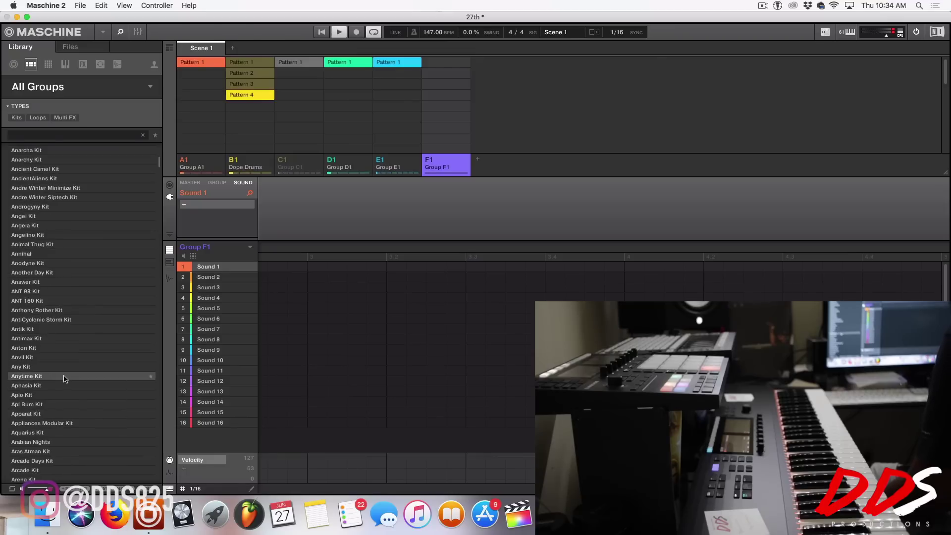
{"action": "scroll", "coordinate": [67, 379], "scroll_direction": "down", "scroll_amount": 5}
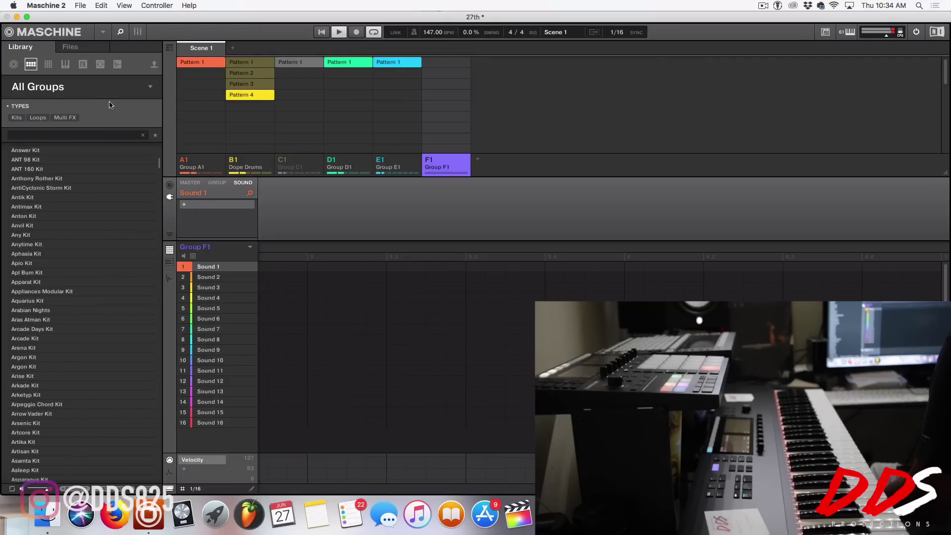
{"action": "left_click", "coordinate": [154, 64]}
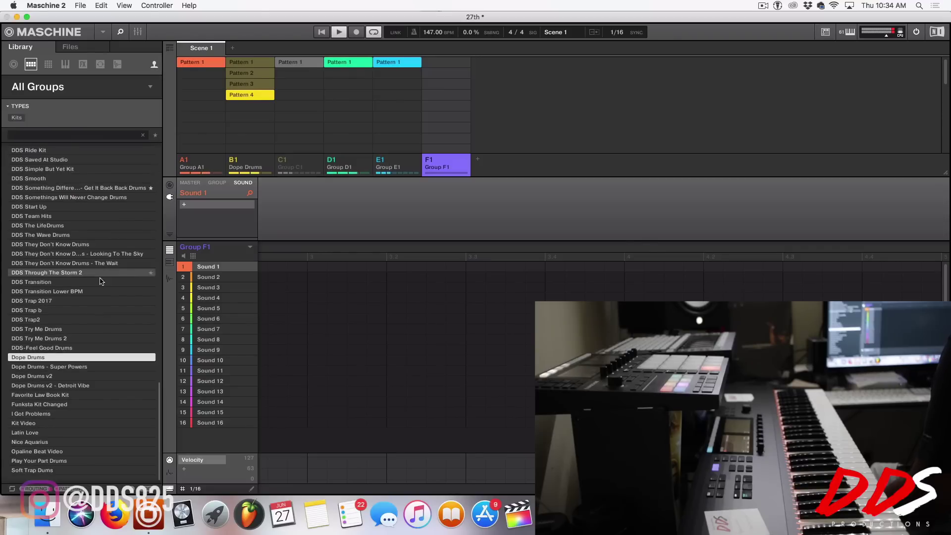
{"action": "left_click", "coordinate": [74, 282]}
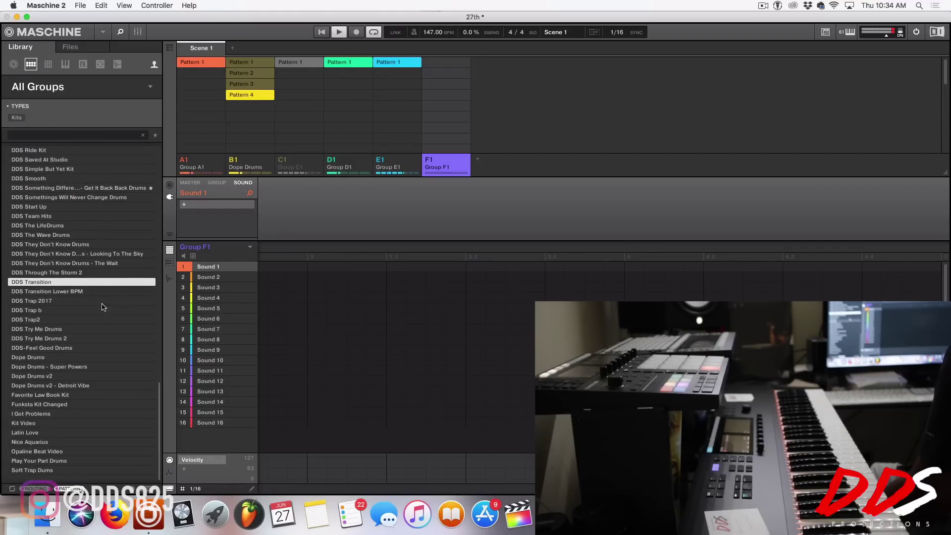
{"action": "double_click", "coordinate": [100, 282]}
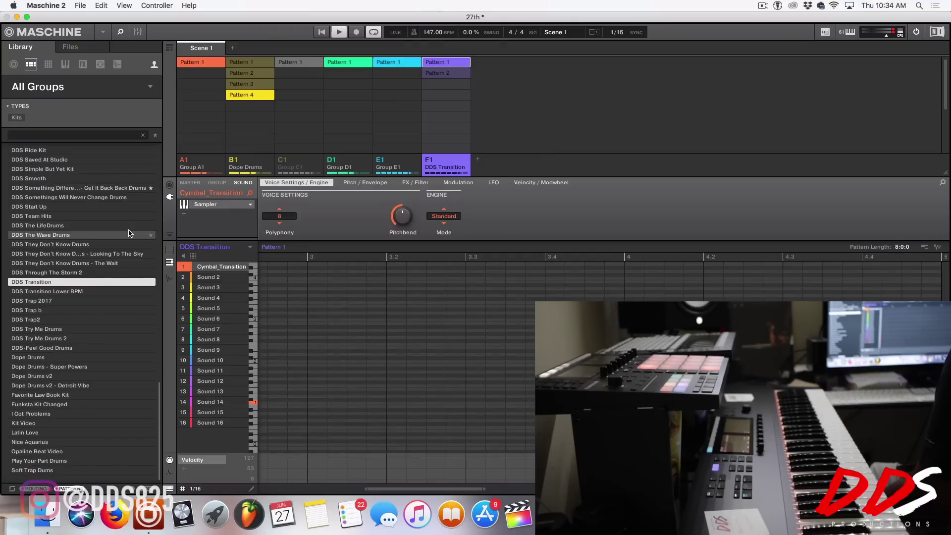
Filter the factory one-shots in the library to favourite samples of the Vocal type.
{"action": "left_click", "coordinate": [117, 64]}
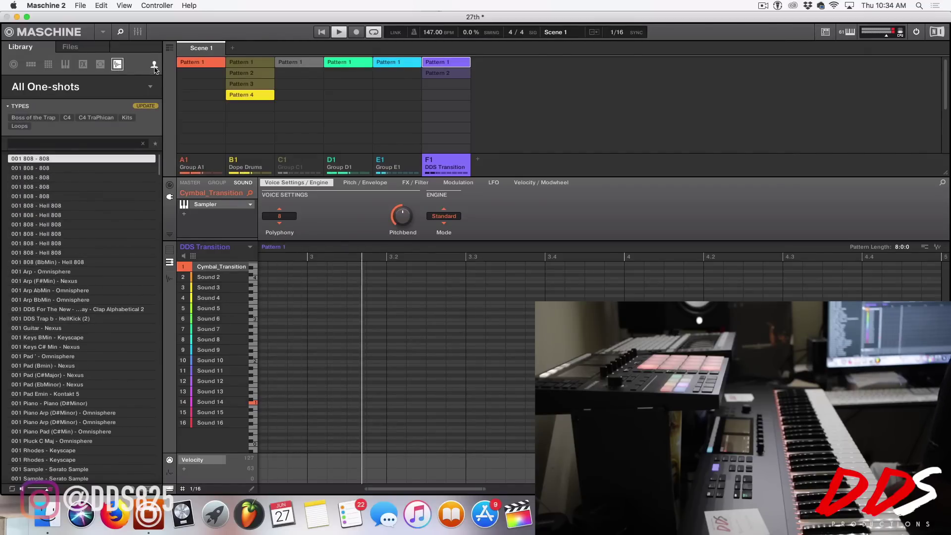
{"action": "left_click", "coordinate": [145, 106]}
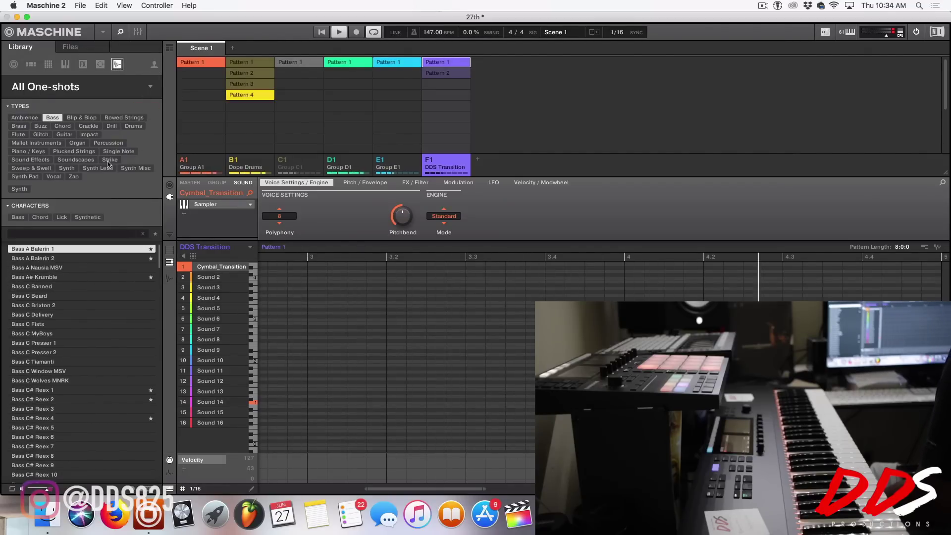
{"action": "left_click", "coordinate": [52, 177]}
{"action": "scroll", "coordinate": [140, 273], "scroll_direction": "down", "scroll_amount": 10}
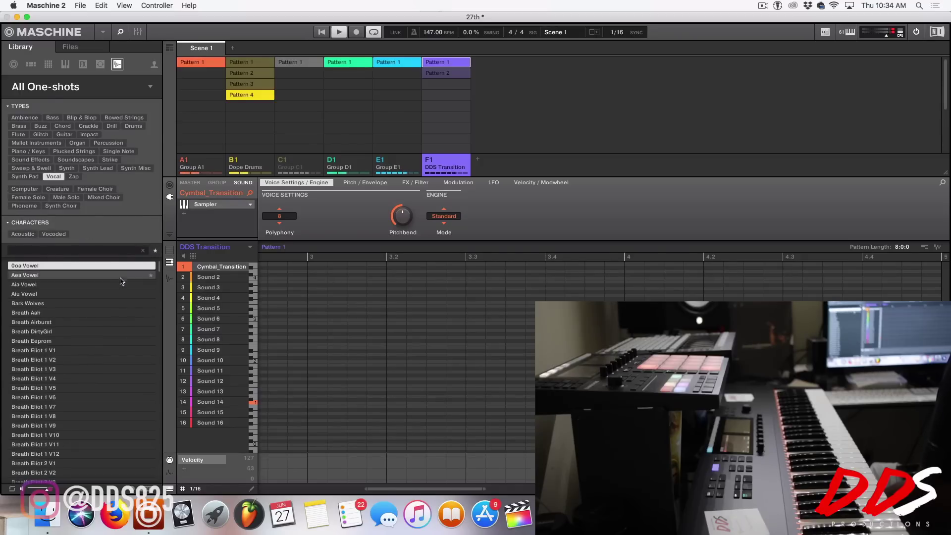
Audition the favourite Breath and Breathe Drageonna vocal one-shots and save the project.
{"action": "left_click", "coordinate": [126, 277]}
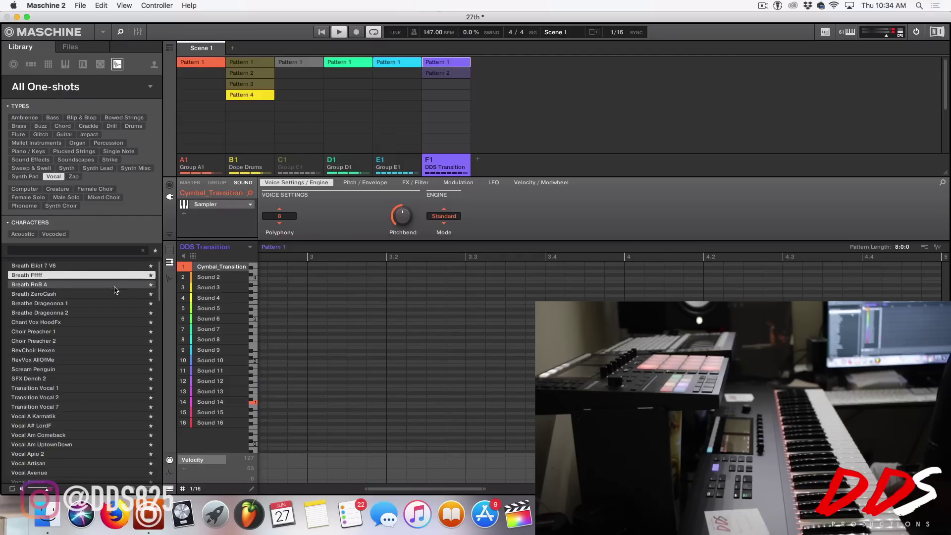
{"action": "left_click", "coordinate": [115, 285]}
{"action": "left_click", "coordinate": [115, 295]}
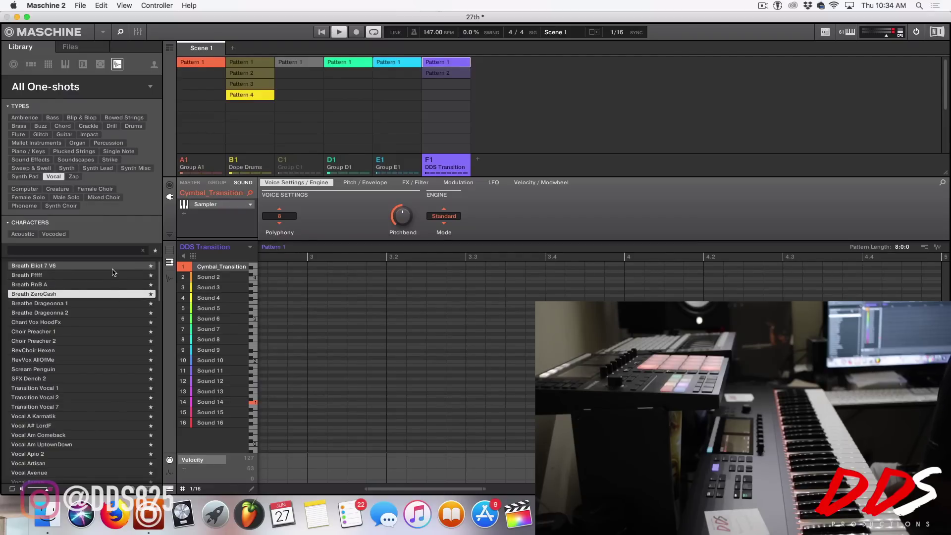
{"action": "left_click", "coordinate": [113, 268]}
{"action": "left_click", "coordinate": [113, 312]}
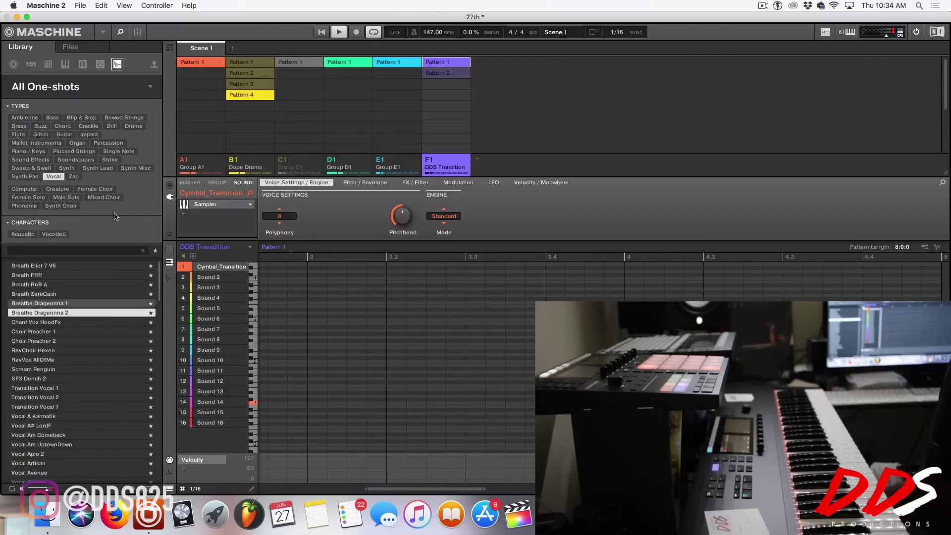
{"action": "left_click", "coordinate": [80, 5]}
{"action": "left_click", "coordinate": [87, 52]}
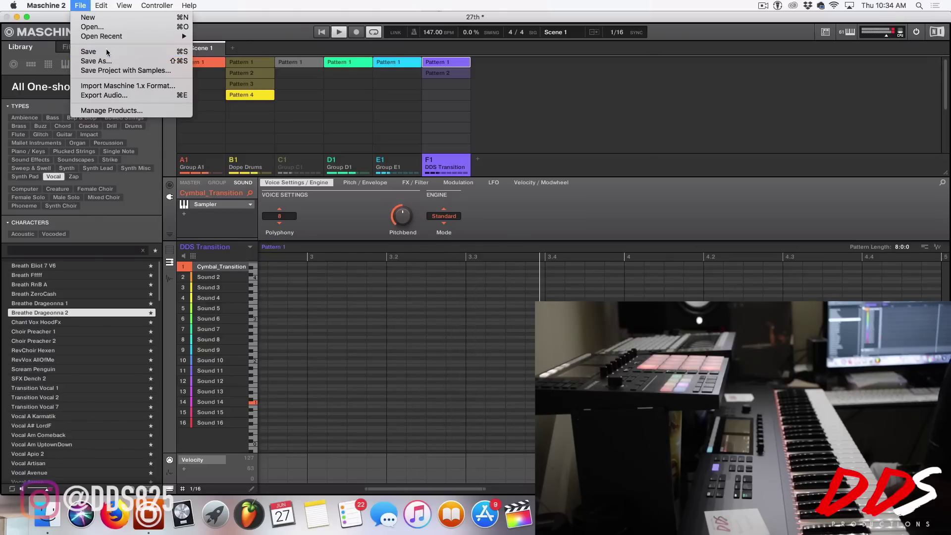
Load the Chant Vox HoodFx one-shot on Sound 7 of Dope Drums and add a note for it at 1.4 in Pattern 4.
{"action": "left_click", "coordinate": [84, 323]}
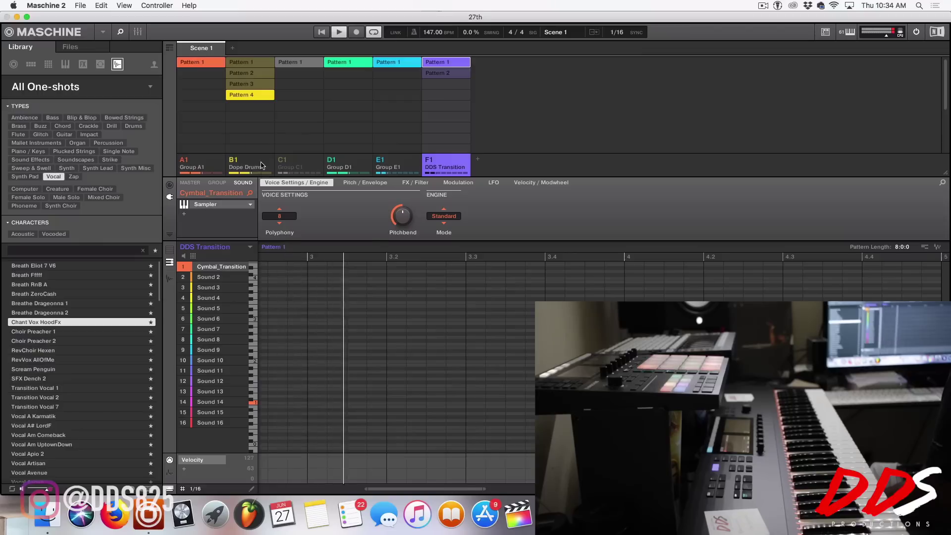
{"action": "left_click_drag", "start_coordinate": [105, 324], "coordinate": [226, 331]}
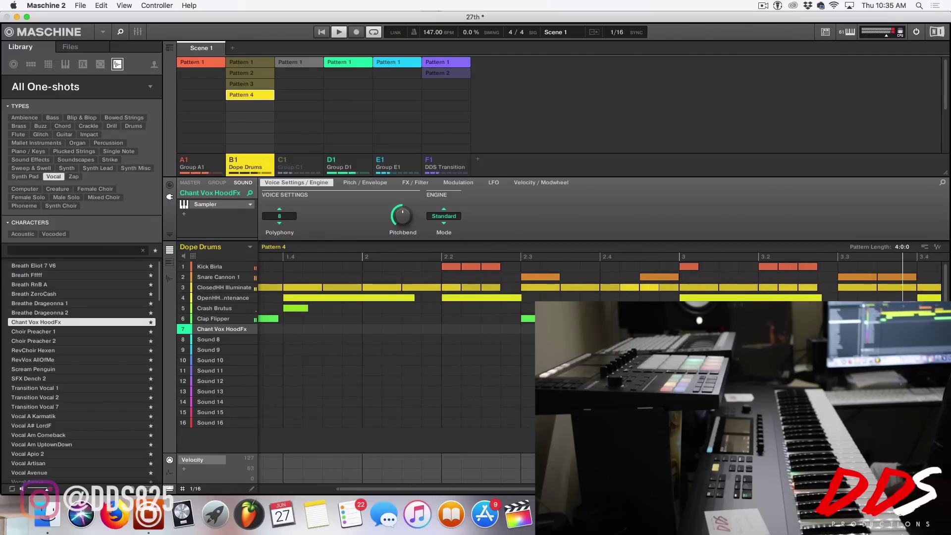
{"action": "scroll", "coordinate": [445, 459], "scroll_direction": "left", "scroll_amount": 2}
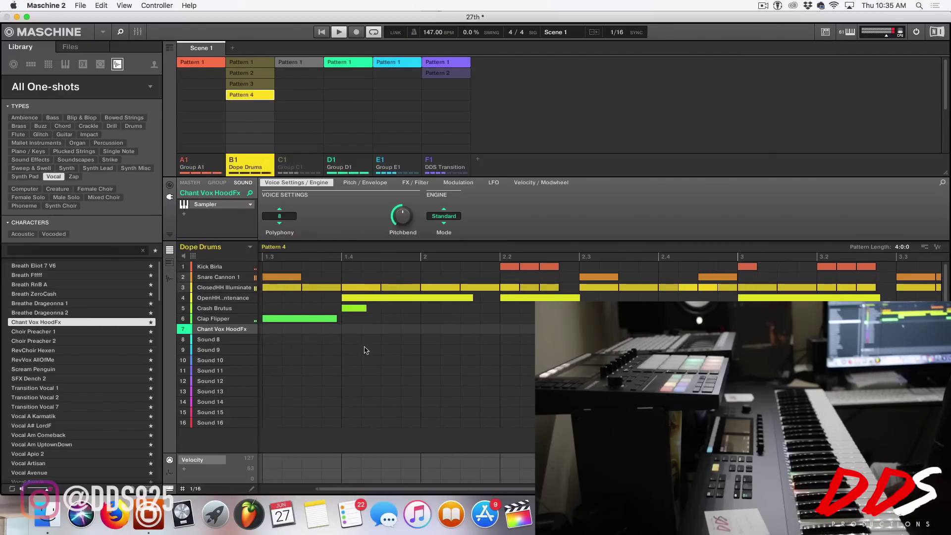
{"action": "left_click", "coordinate": [343, 329]}
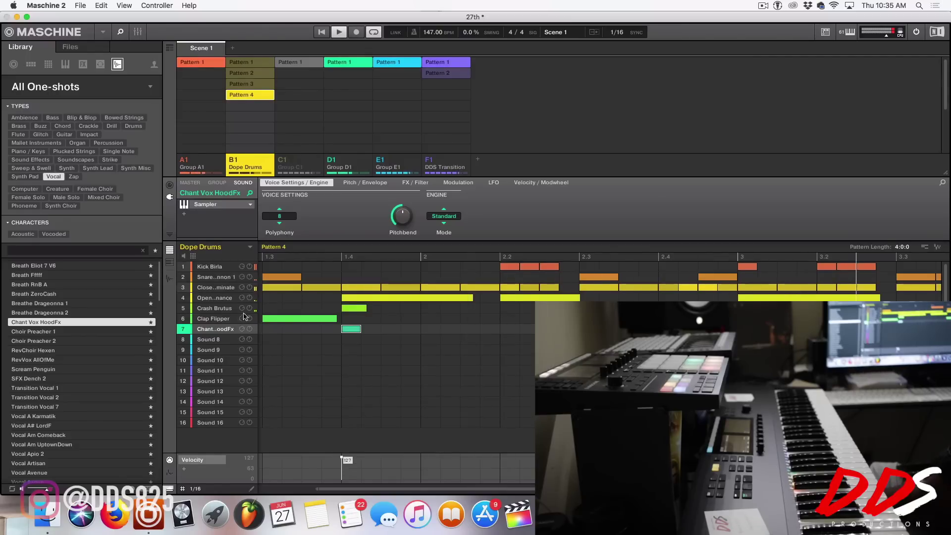
Adjust the sampler's Tune for the Chant Vox HoodFx sound.
{"action": "left_click", "coordinate": [347, 184]}
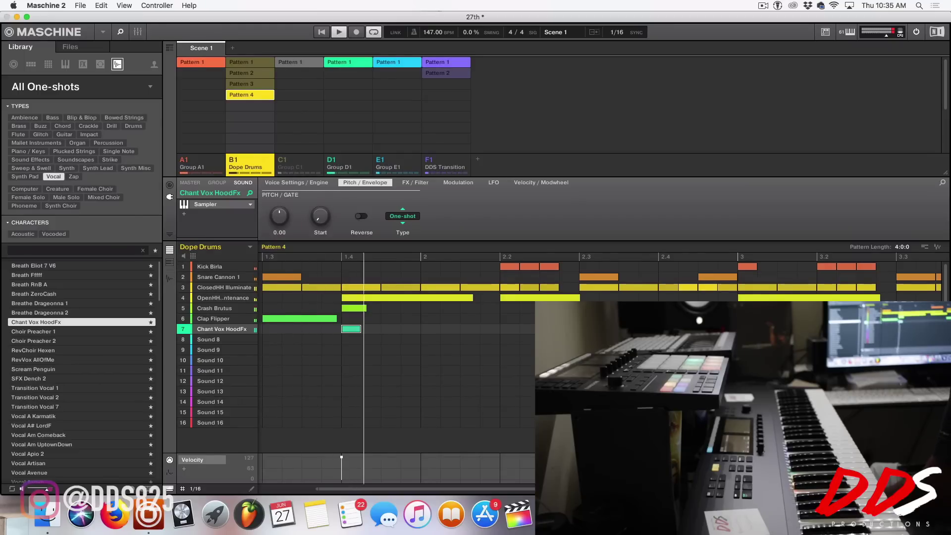
{"action": "left_click_drag", "start_coordinate": [279, 216], "coordinate": [279, 211]}
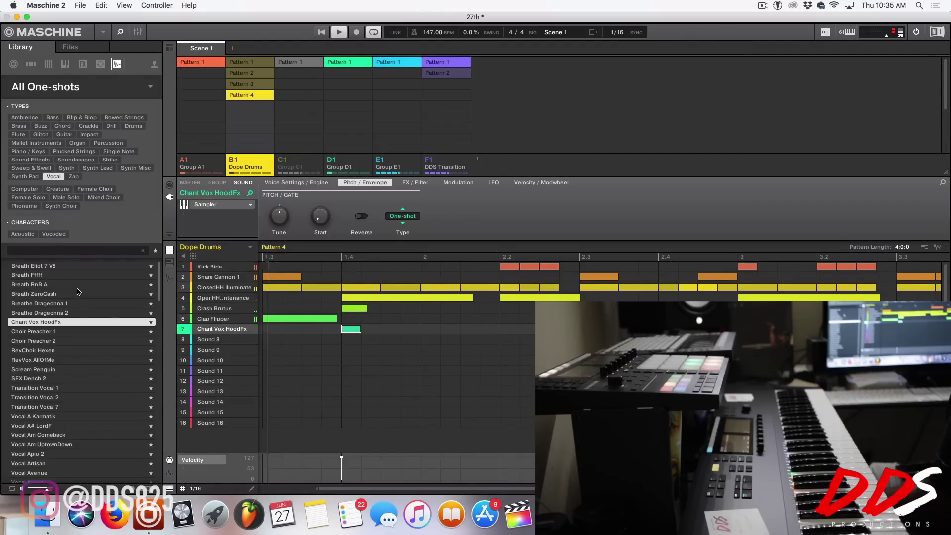
Audition the RevChoir Hexen, RevVox AllOfMe and Scream Penguin vocal one-shots and save the project.
{"action": "left_click", "coordinate": [80, 350]}
{"action": "left_click", "coordinate": [80, 360]}
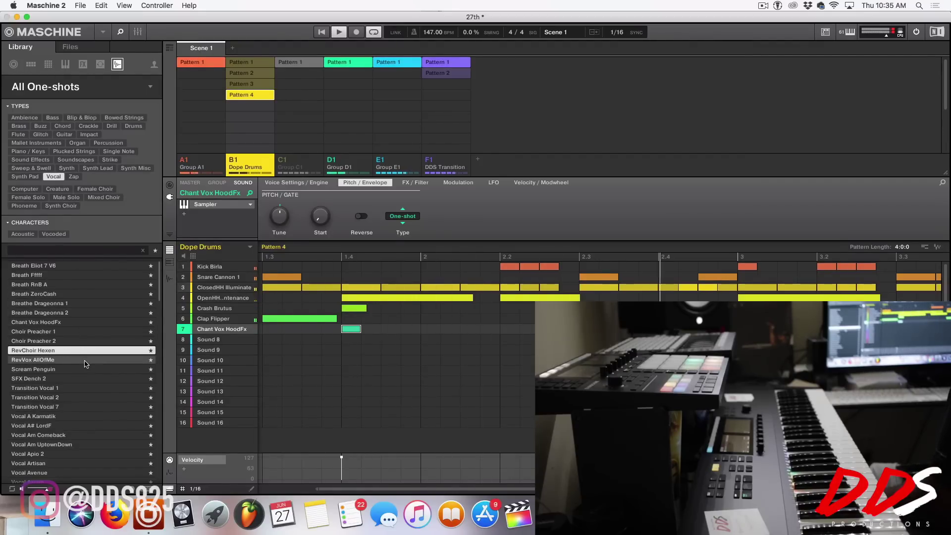
{"action": "left_click", "coordinate": [84, 369]}
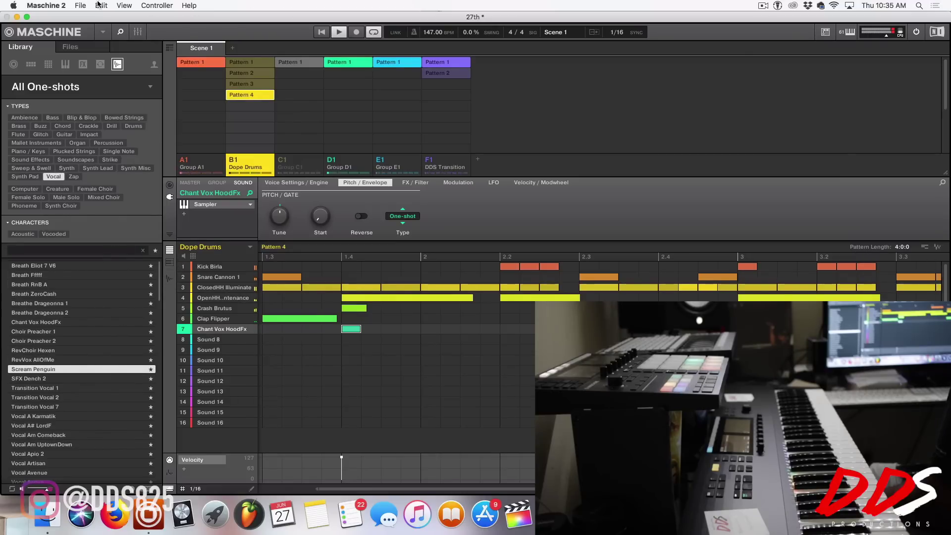
{"action": "left_click", "coordinate": [81, 5]}
{"action": "left_click", "coordinate": [99, 52]}
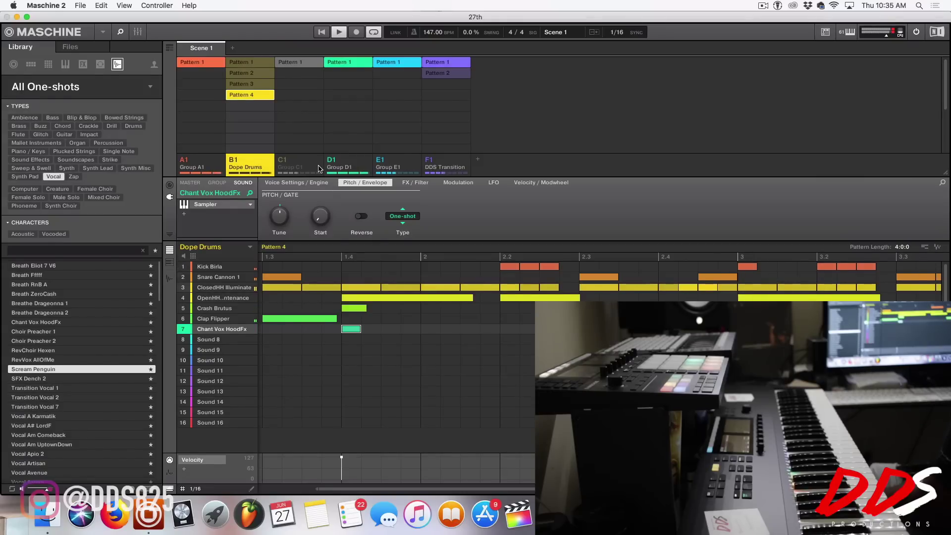
Mute Group E1 and insert the Waves OneKnob Filter (s) AU effect on the master.
{"action": "left_click", "coordinate": [380, 160]}
{"action": "left_click", "coordinate": [191, 182]}
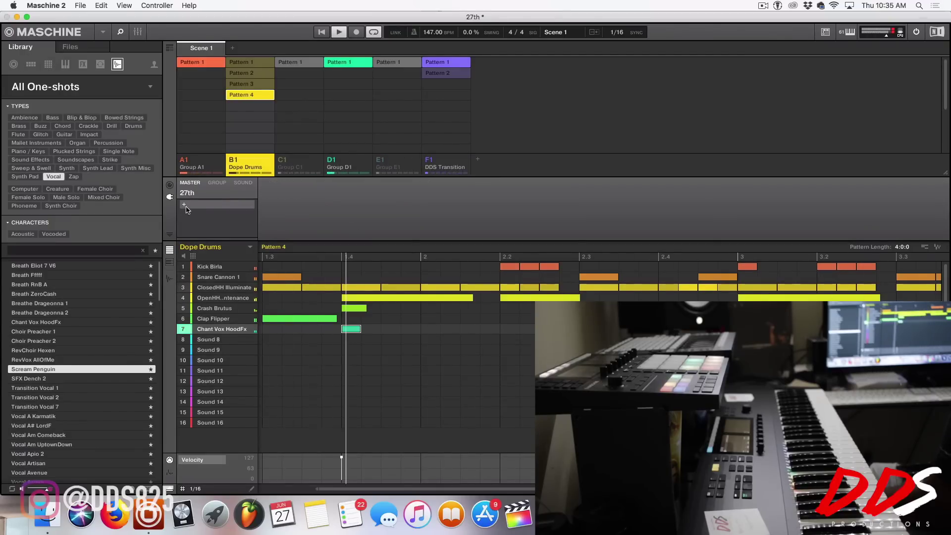
{"action": "left_click", "coordinate": [184, 204]}
{"action": "mouse_move", "coordinate": [218, 381]}
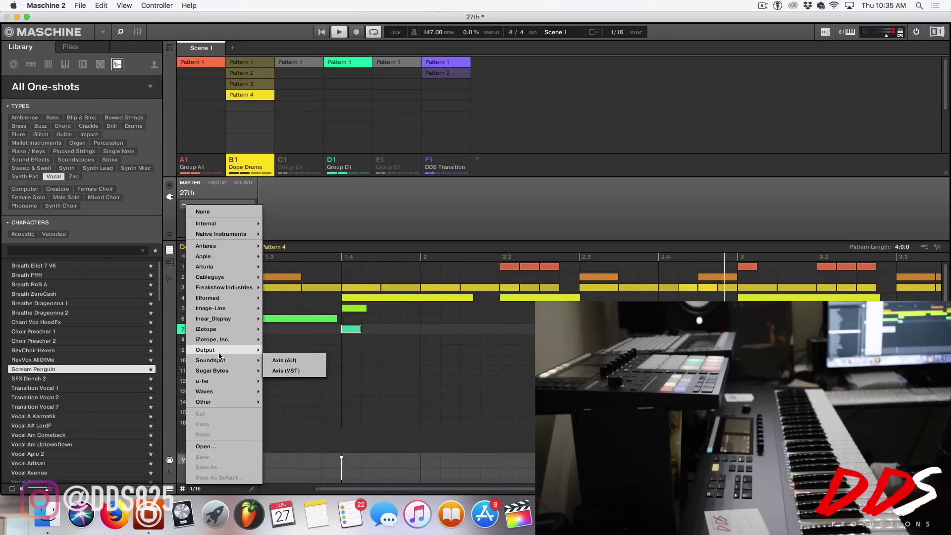
{"action": "mouse_move", "coordinate": [219, 352]}
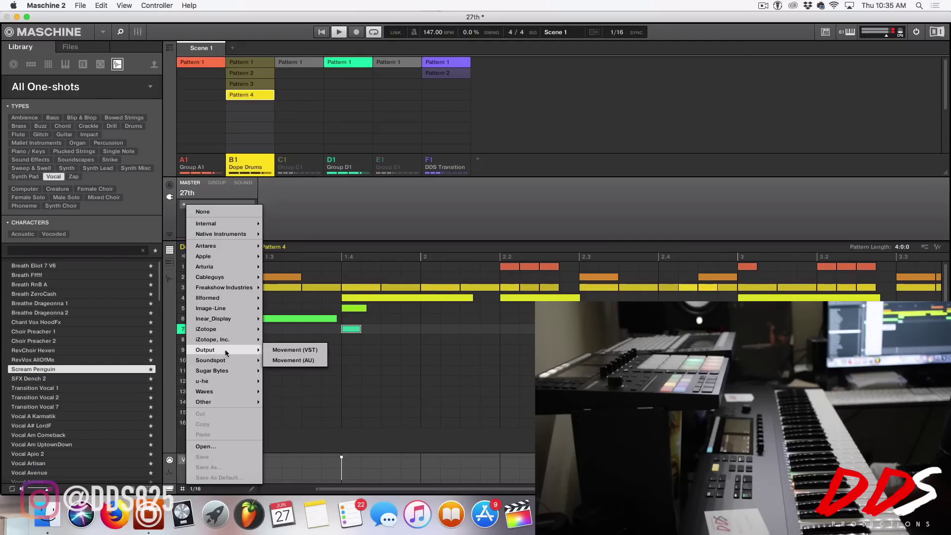
{"action": "scroll", "coordinate": [293, 407], "scroll_direction": "down", "scroll_amount": 20}
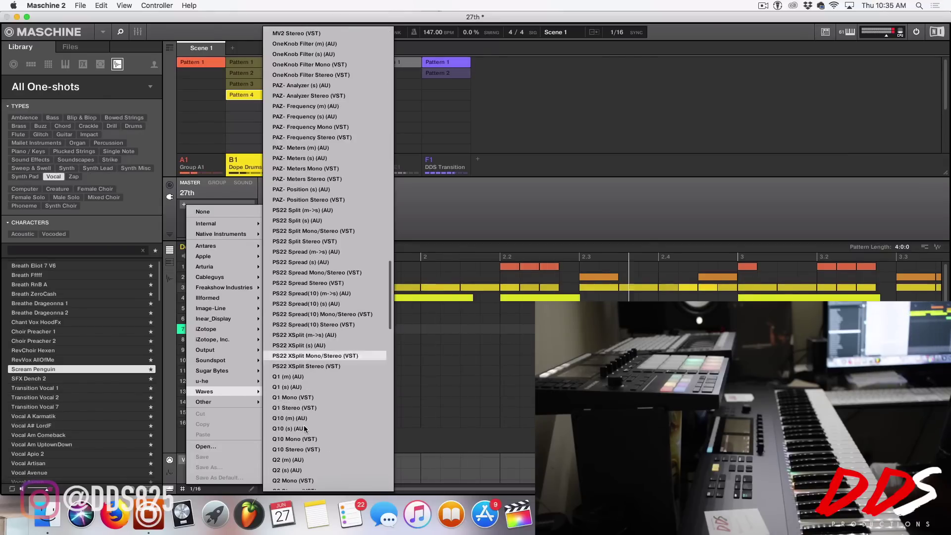
{"action": "scroll", "coordinate": [339, 379], "scroll_direction": "down", "scroll_amount": 10}
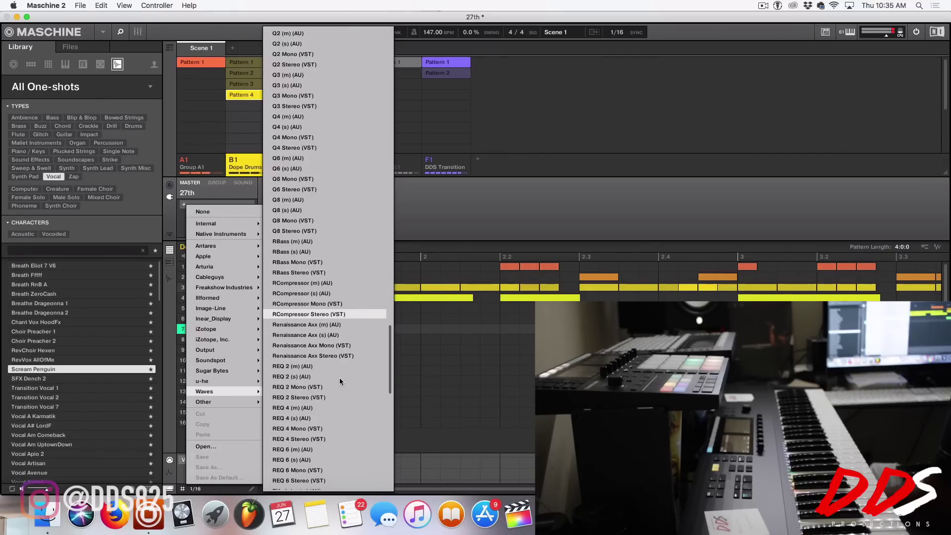
{"action": "scroll", "coordinate": [347, 376], "scroll_direction": "up", "scroll_amount": 10}
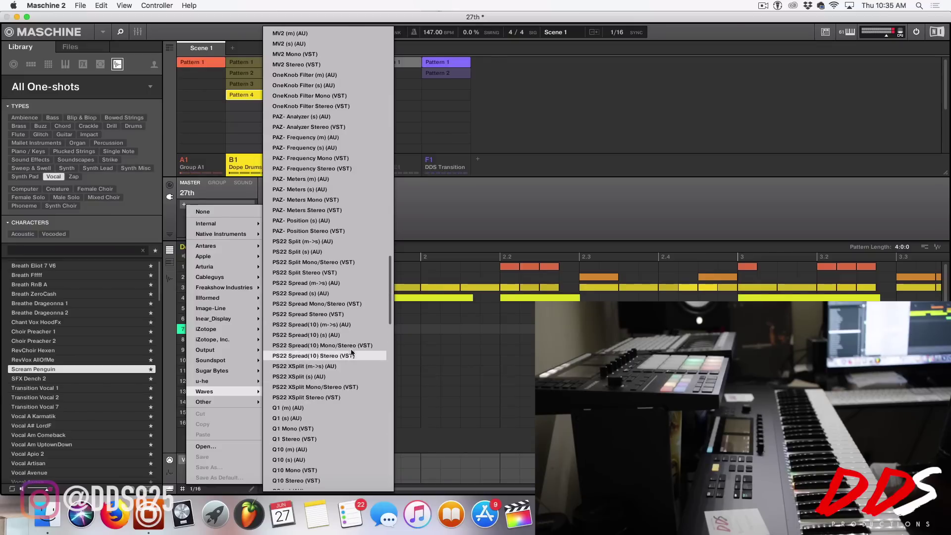
{"action": "scroll", "coordinate": [346, 332], "scroll_direction": "up", "scroll_amount": 10}
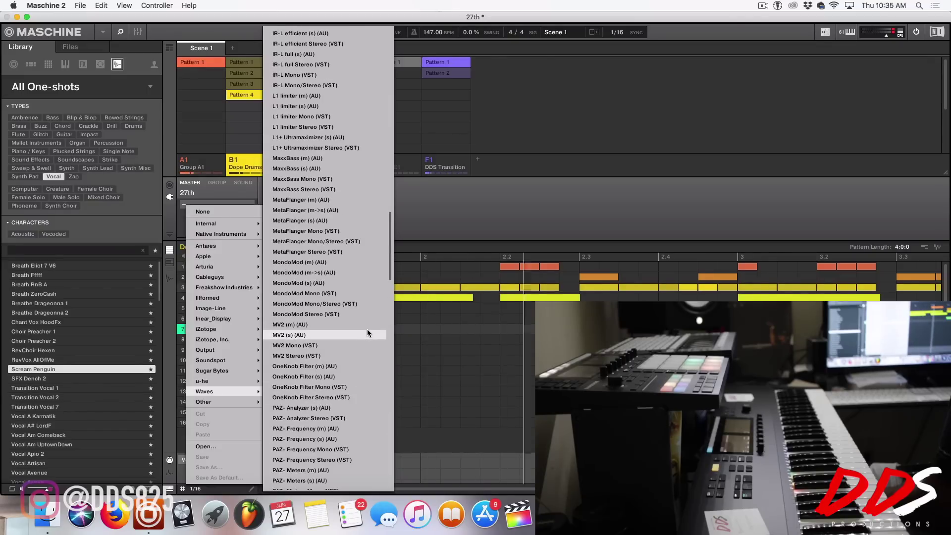
{"action": "left_click", "coordinate": [368, 378]}
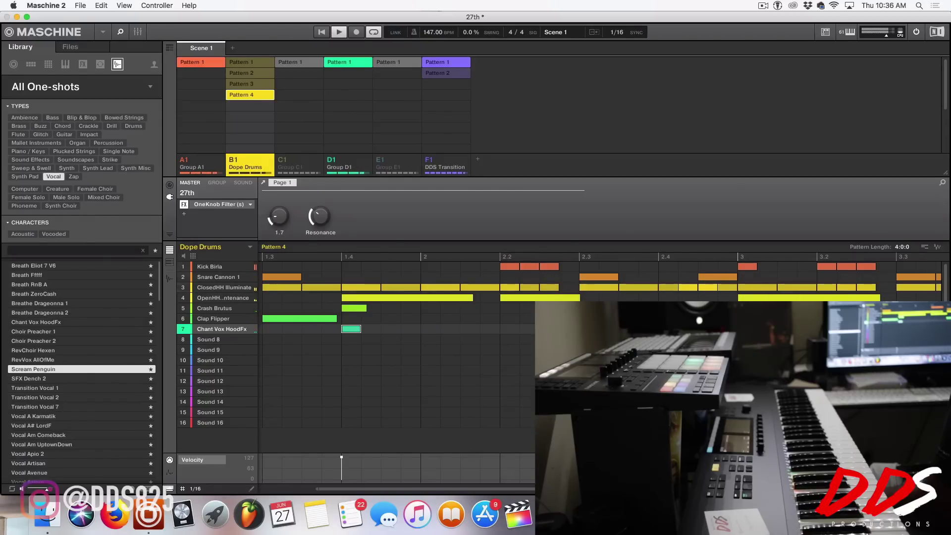
Sweep the master OneKnob Filter's Filter amount up to maximum and bypass the effect.
{"action": "left_click_drag", "start_coordinate": [279, 216], "coordinate": [281, 214]}
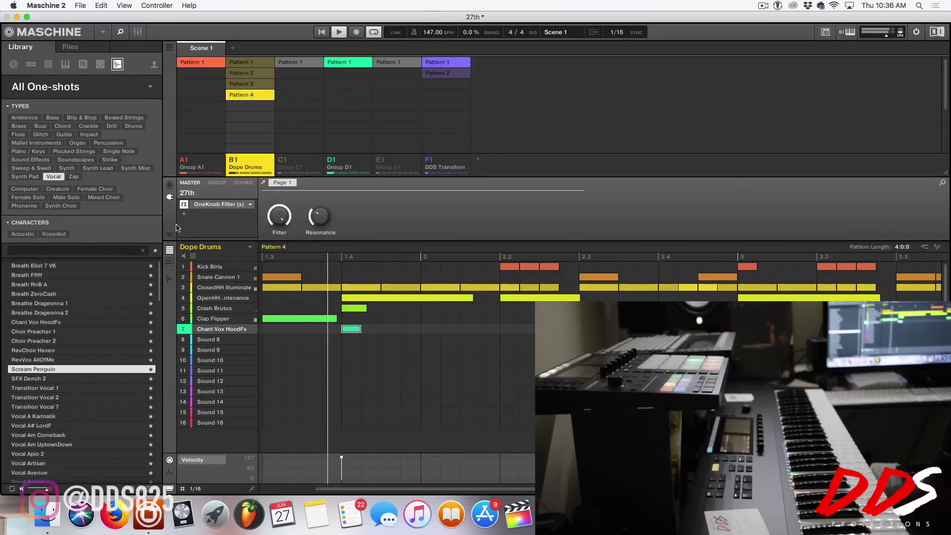
{"action": "left_click", "coordinate": [185, 204]}
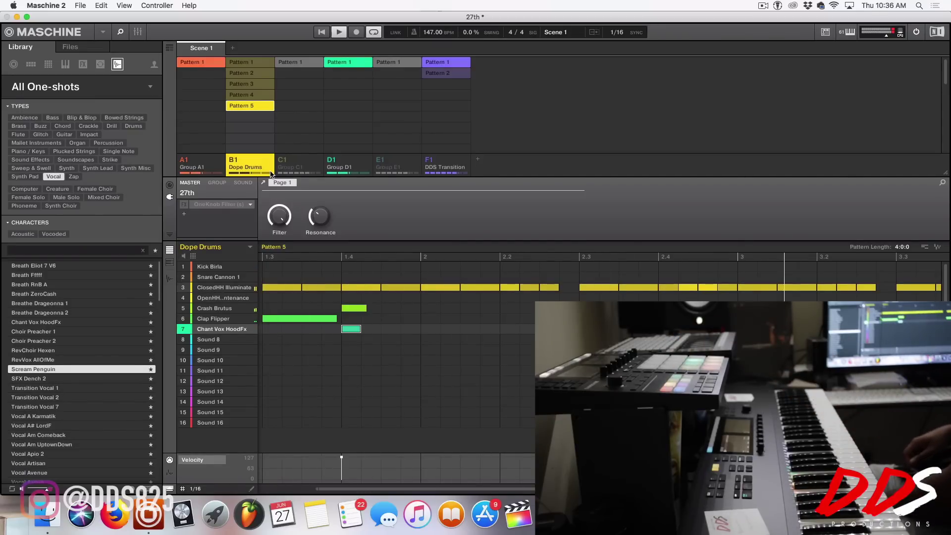
Record a long-note bass part into a new Pattern 2 of Group D1, stop recording and switch back to Pattern 1.
{"action": "left_click", "coordinate": [337, 160]}
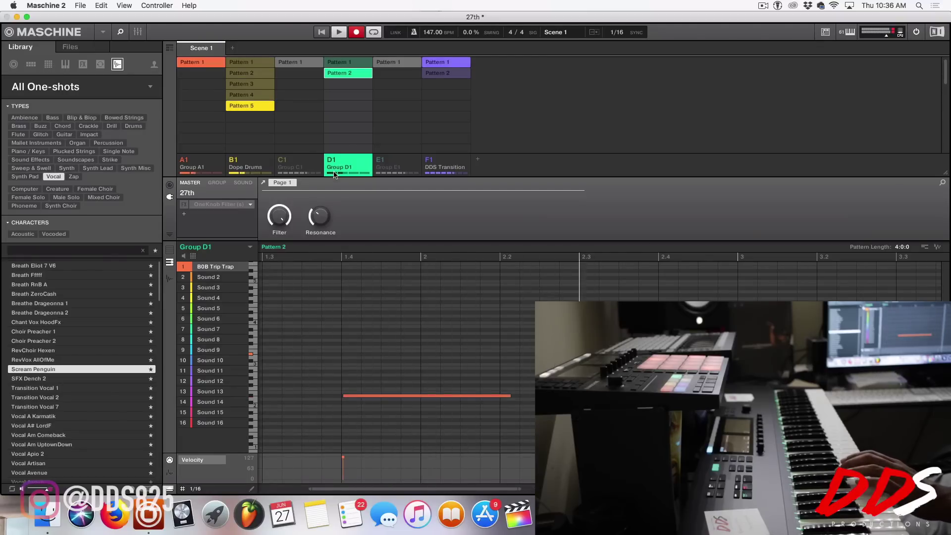
{"action": "left_click", "coordinate": [355, 34]}
{"action": "left_click", "coordinate": [350, 64]}
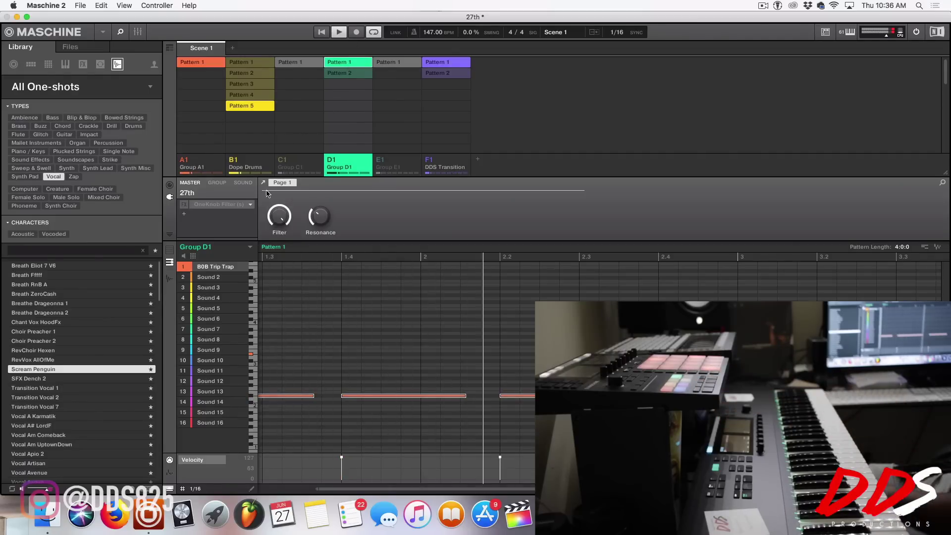
Adjust the Shape slider of the Substance Trip Trap bass in Group D1 and activate the group's Pattern 2.
{"action": "left_click", "coordinate": [243, 183]}
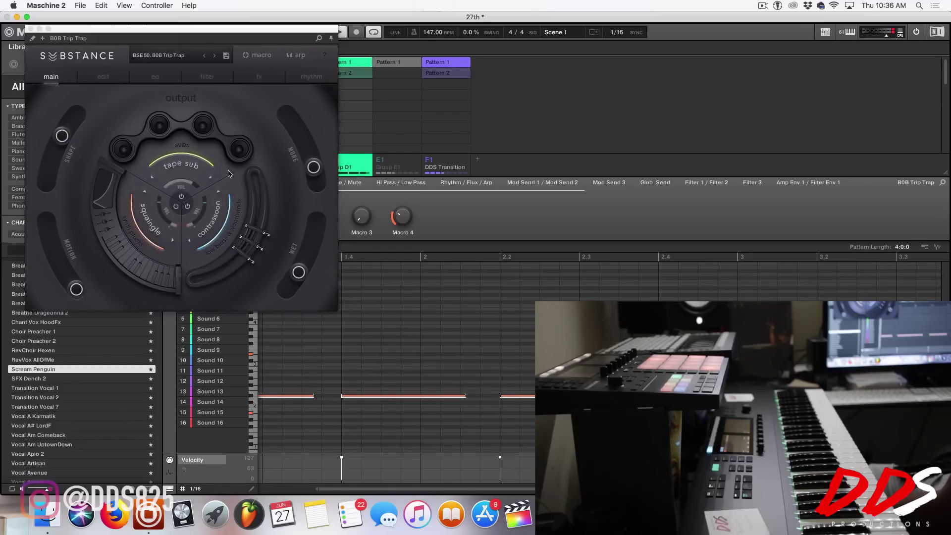
{"action": "left_click", "coordinate": [307, 174]}
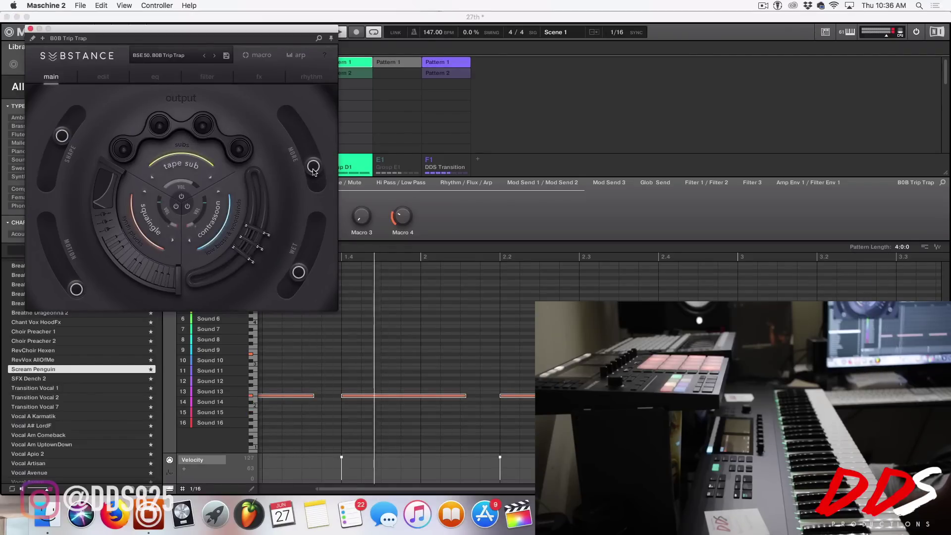
{"action": "left_click_drag", "start_coordinate": [63, 136], "coordinate": [71, 120]}
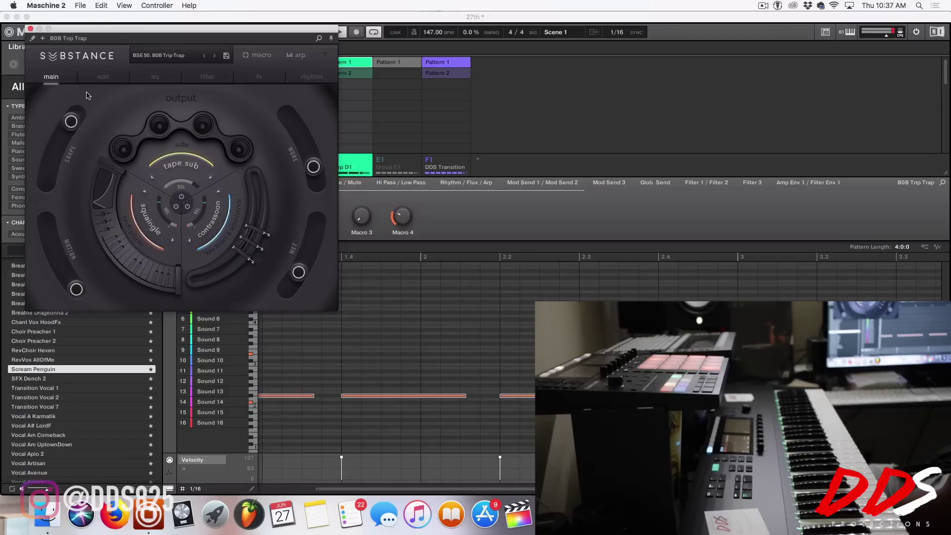
{"action": "left_click_drag", "start_coordinate": [83, 137], "coordinate": [75, 119]}
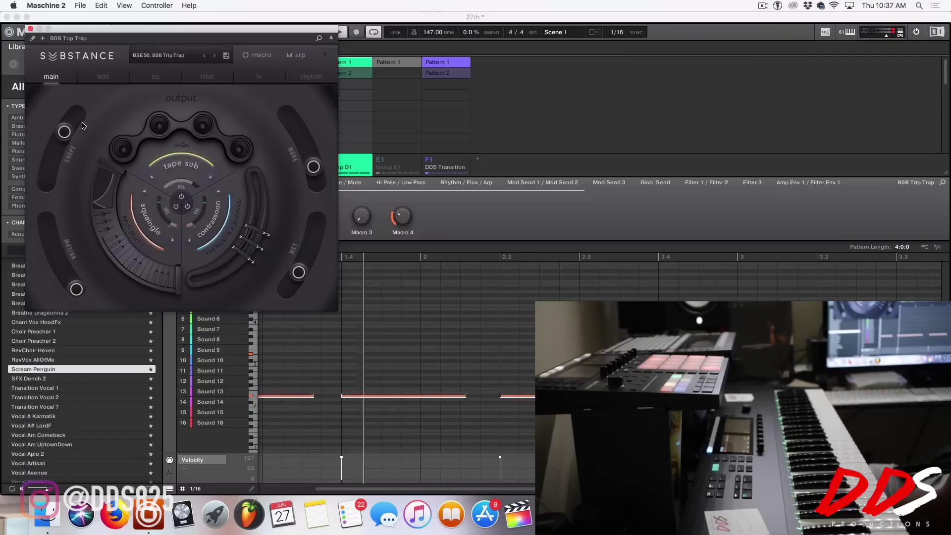
{"action": "left_click", "coordinate": [31, 29]}
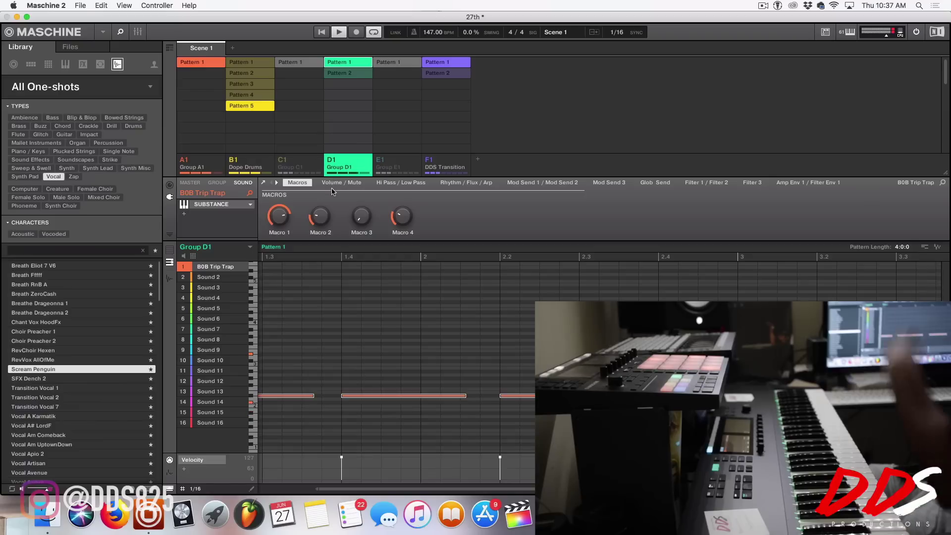
{"action": "left_click", "coordinate": [351, 74]}
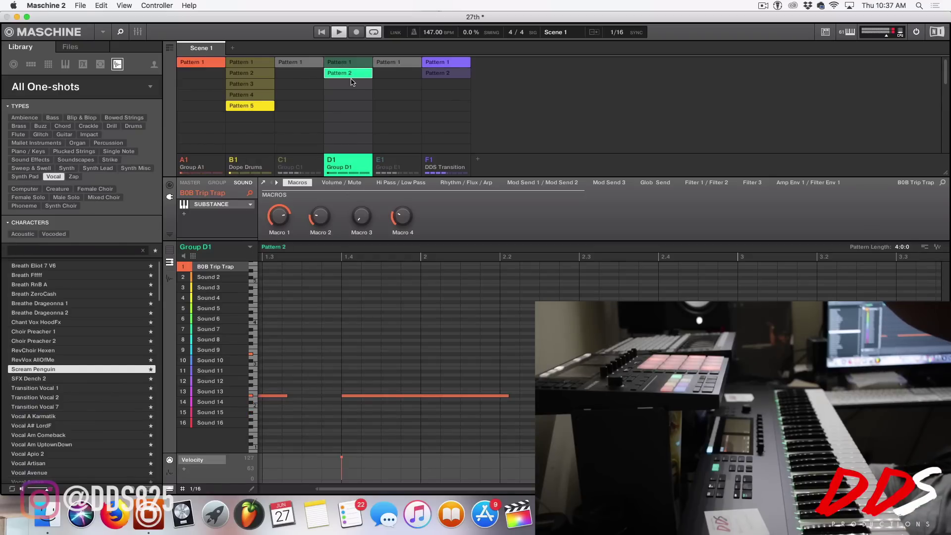
Rename Group E1 as Keys and Group D1 as 808 EbMin.
{"action": "left_click", "coordinate": [388, 165]}
{"action": "type", "text": "Keys"}
{"action": "key", "text": "Return"}
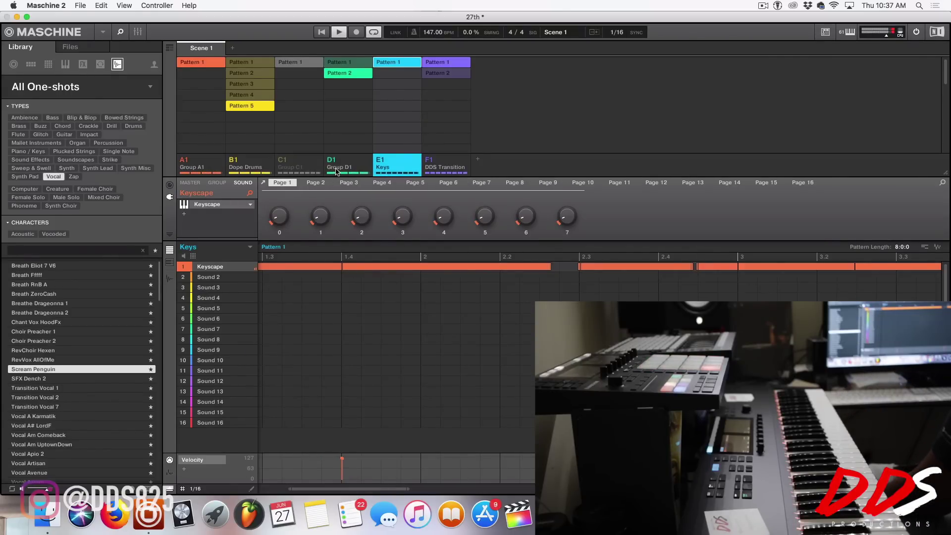
{"action": "left_click", "coordinate": [336, 172]}
{"action": "type", "text": "808"}
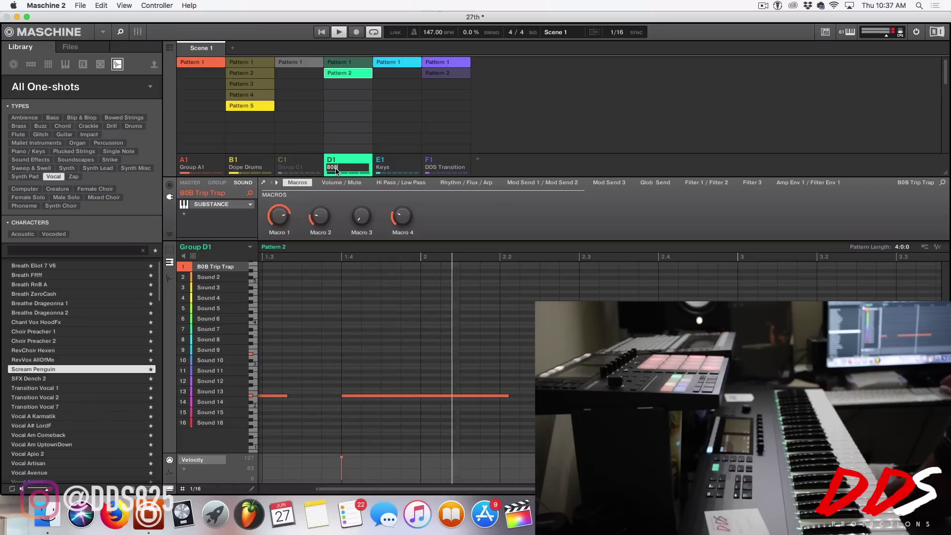
{"action": "type", "text": " EbMin"}
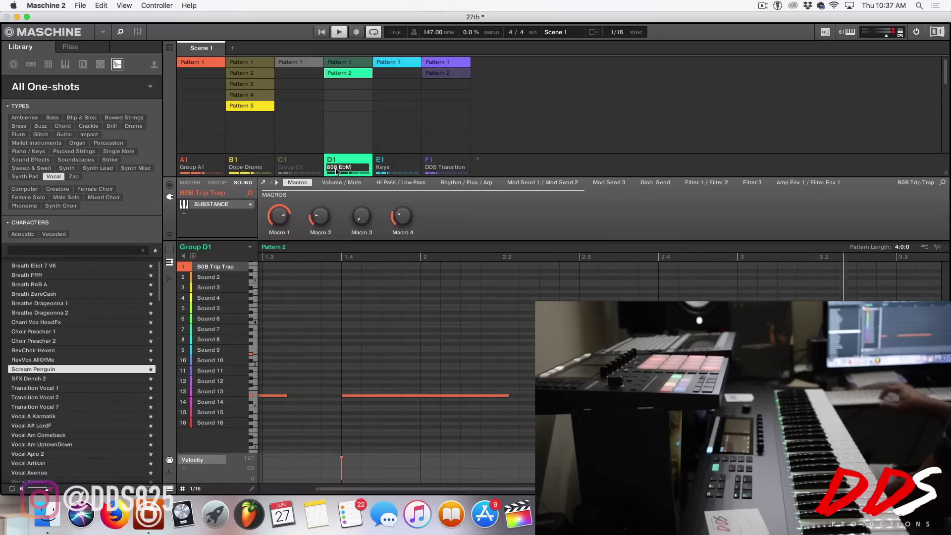
{"action": "key", "text": "Return"}
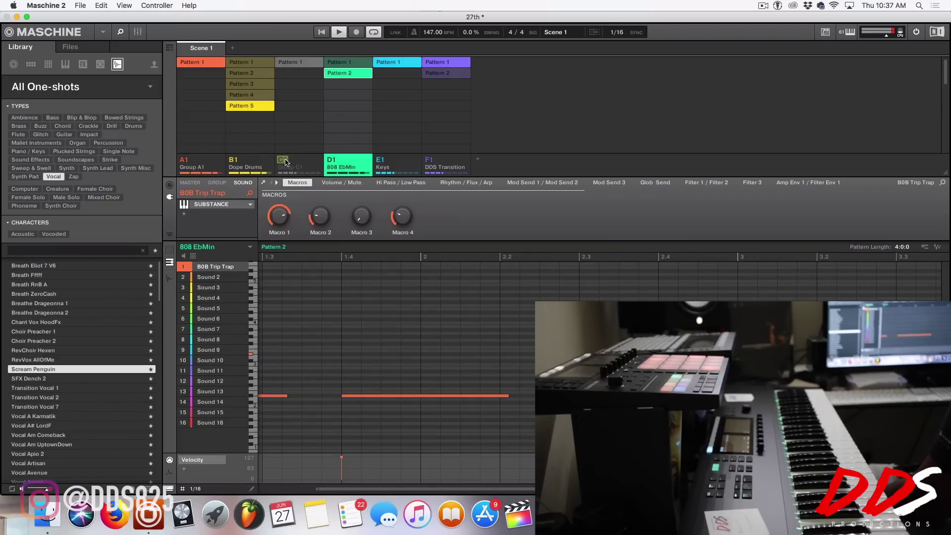
Unmute Group C1 and rename it as Lead.
{"action": "left_click", "coordinate": [295, 170]}
{"action": "type", "text": "Lead"}
{"action": "key", "text": "Return"}
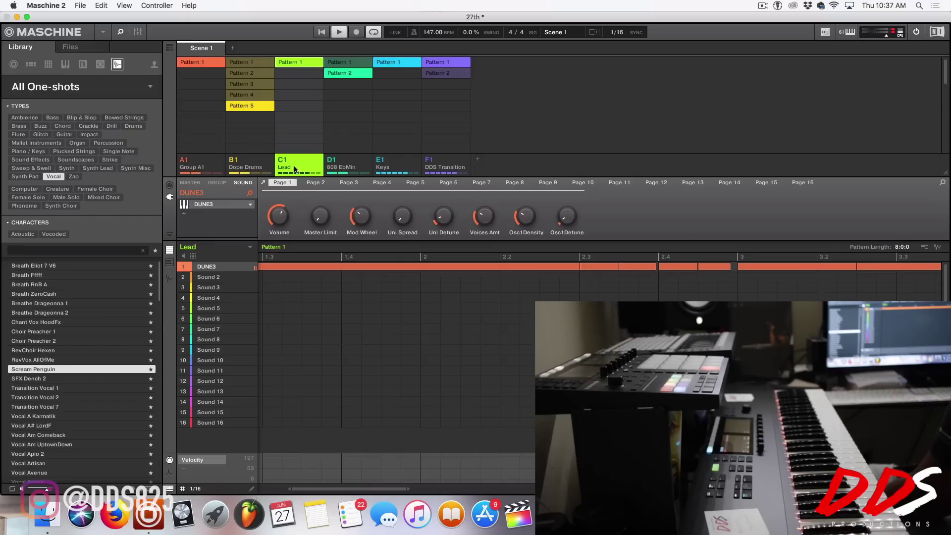
Switch Dope Drums to Pattern 4 and rename Group A1 as Arp.
{"action": "left_click", "coordinate": [257, 96]}
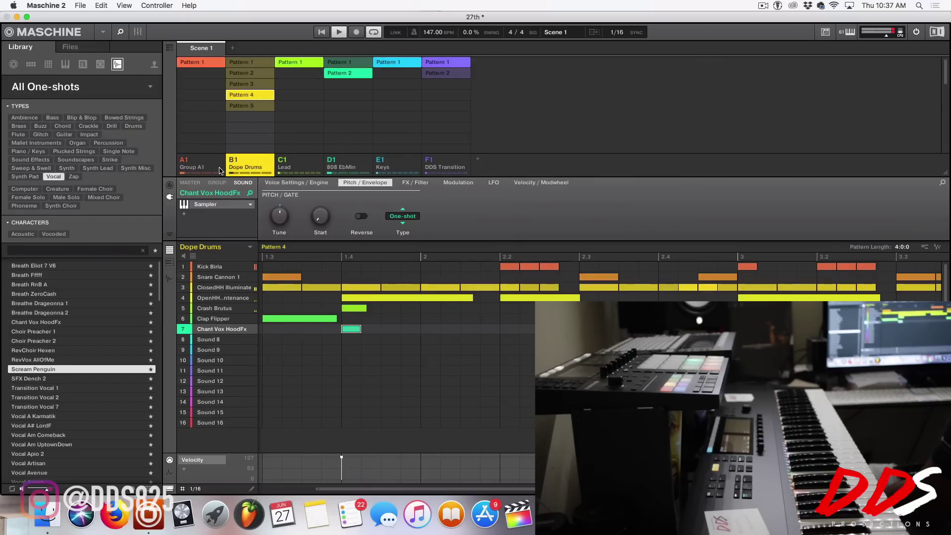
{"action": "left_click", "coordinate": [203, 168]}
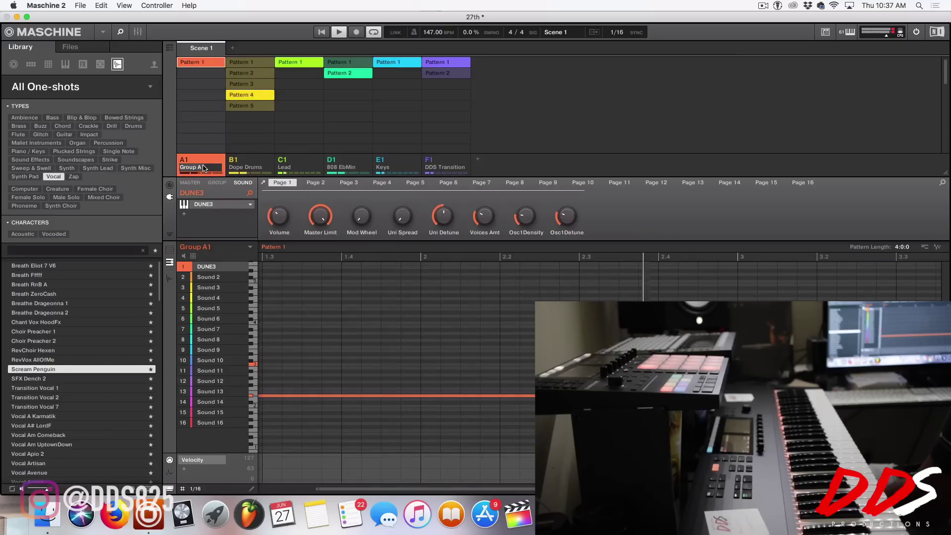
{"action": "type", "text": "A"}
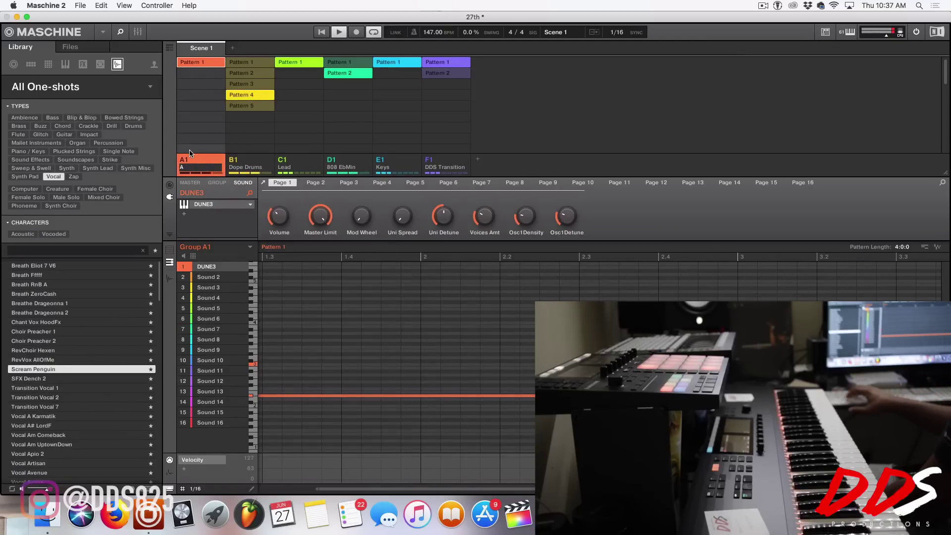
{"action": "type", "text": "rp"}
{"action": "key", "text": "Return"}
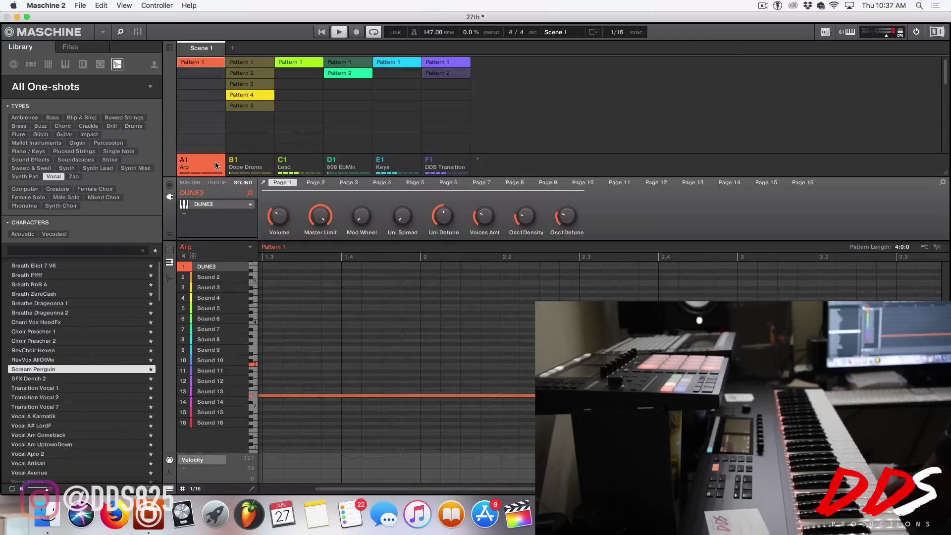
Reorder the groups so Lead, Keys, Dope Drums and 808 EbMin follow Arp in slots B1 to E1.
{"action": "left_click_drag", "start_coordinate": [247, 169], "coordinate": [297, 169]}
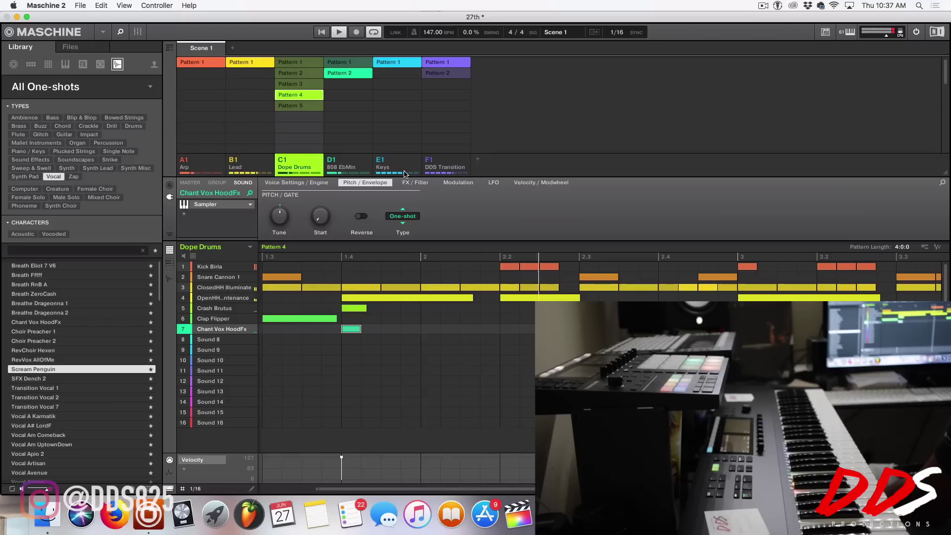
{"action": "left_click", "coordinate": [377, 170]}
{"action": "left_click_drag", "start_coordinate": [377, 170], "coordinate": [290, 167]}
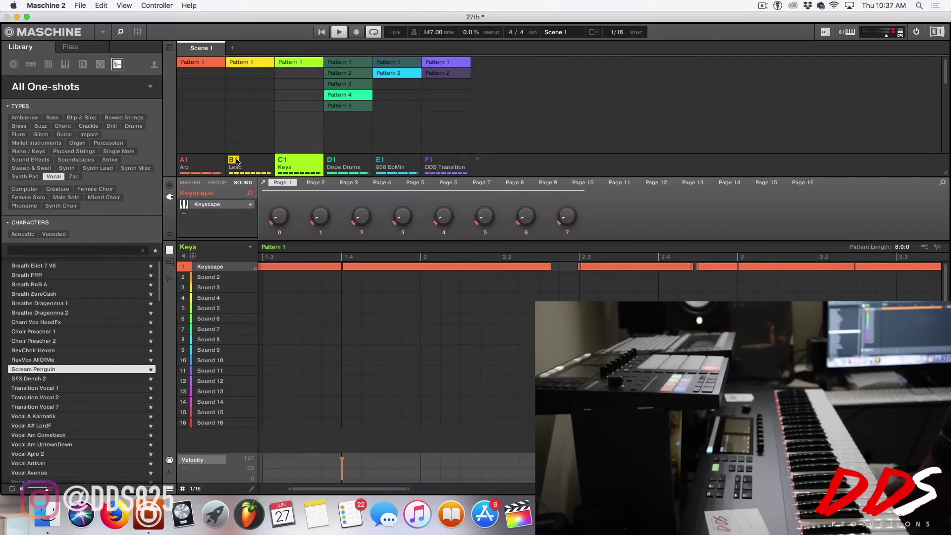
Reduce Scene 1 to Pattern 1 of the Arp, Keys and DDS Transition groups, leaving Lead, Dope Drums and 808 EbMin without active patterns.
{"action": "right_click", "coordinate": [237, 161]}
{"action": "left_click", "coordinate": [350, 98]}
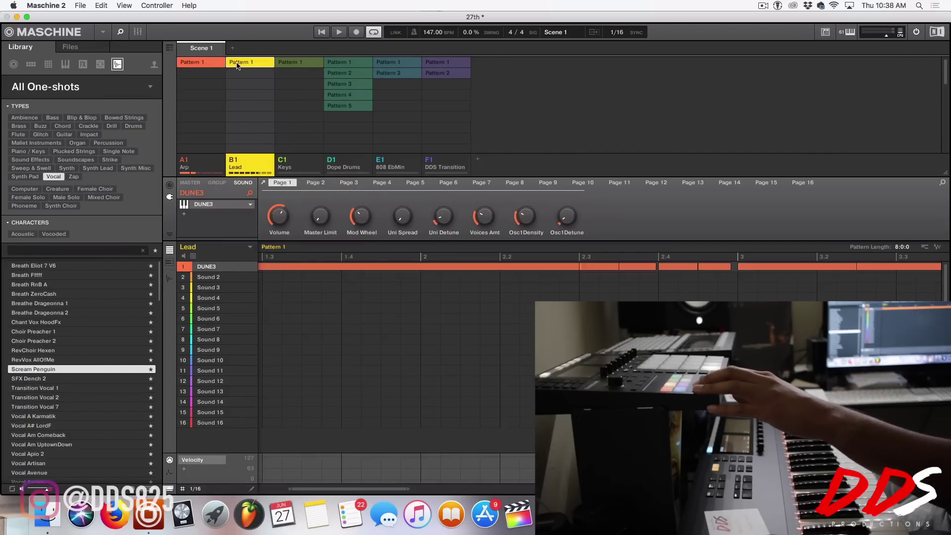
{"action": "left_click", "coordinate": [296, 66]}
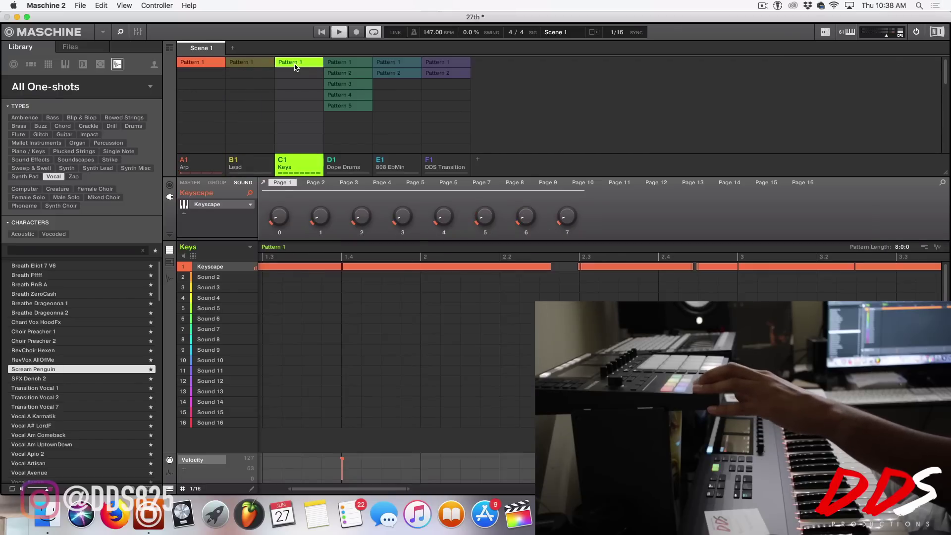
{"action": "left_click", "coordinate": [441, 62]}
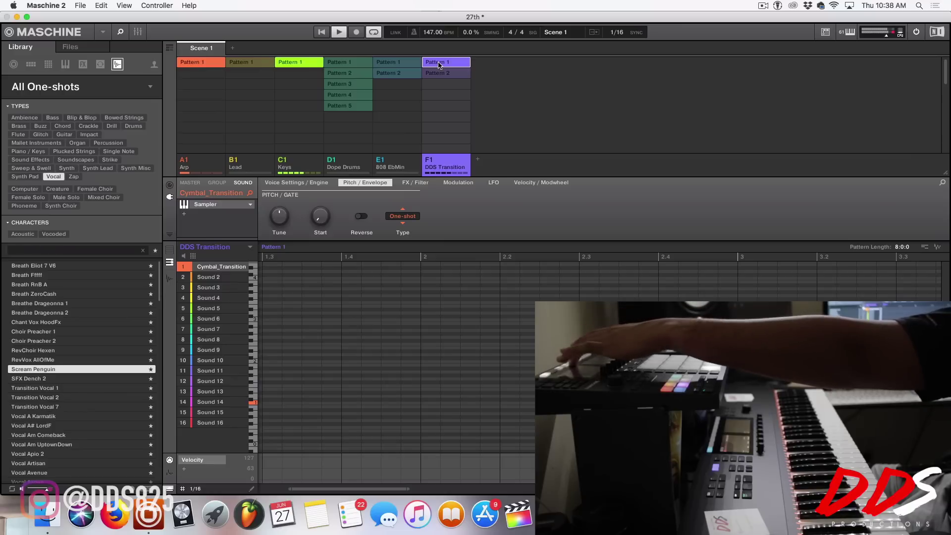
Build Scene 2 from Arp Pattern 1, Dope Drums Pattern 2 and 808 EbMin Pattern 2, with the Keys and DDS Transition patterns turned off.
{"action": "left_click", "coordinate": [361, 76]}
{"action": "left_click", "coordinate": [389, 72]}
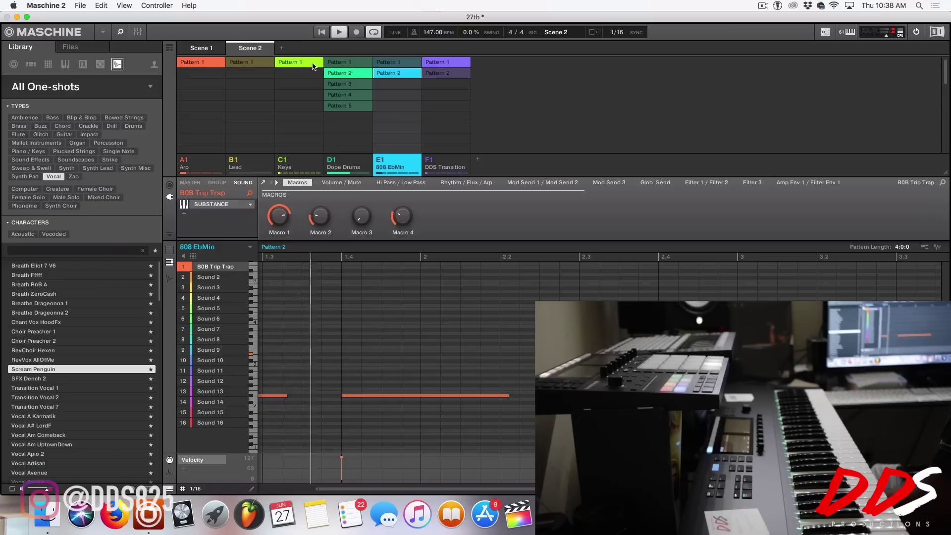
{"action": "left_click", "coordinate": [450, 63]}
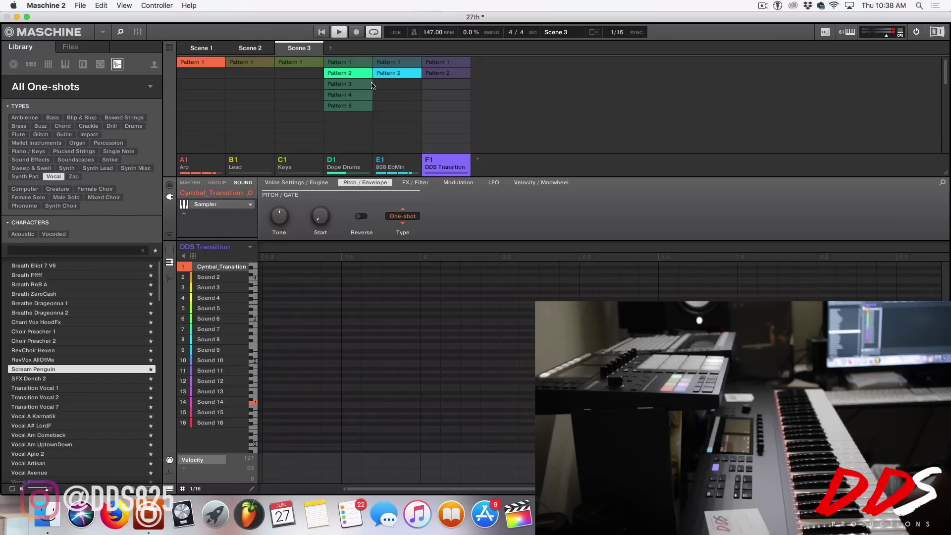
Add Scene 3 as a variation of Scene 2, using Dope Drums Pattern 3 and turning Keys Pattern 1 on.
{"action": "left_click", "coordinate": [370, 86]}
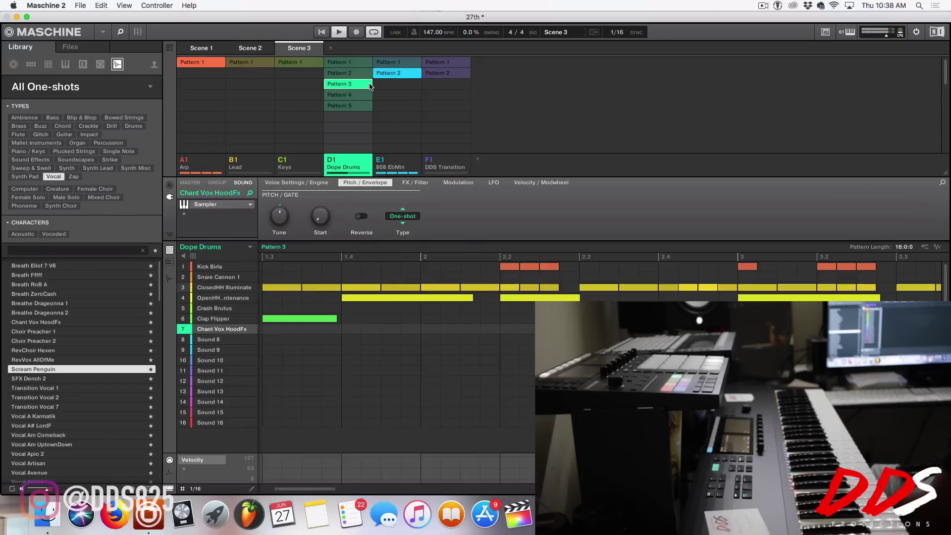
{"action": "left_click", "coordinate": [320, 64]}
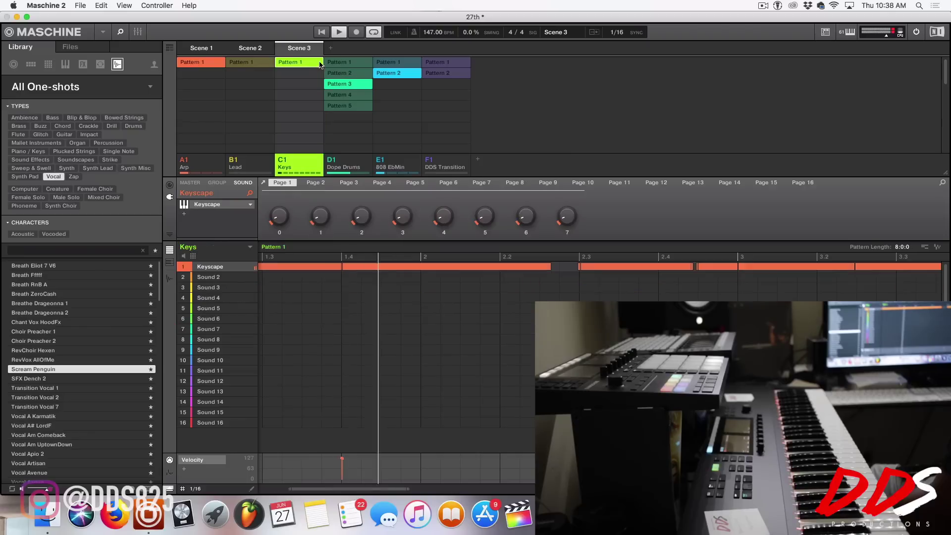
Add Scene 4 as a fuller variation with Lead Pattern 1, Dope Drums Pattern 4, 808 EbMin Pattern 1 and DDS Transition Pattern 2.
{"action": "left_click", "coordinate": [441, 74]}
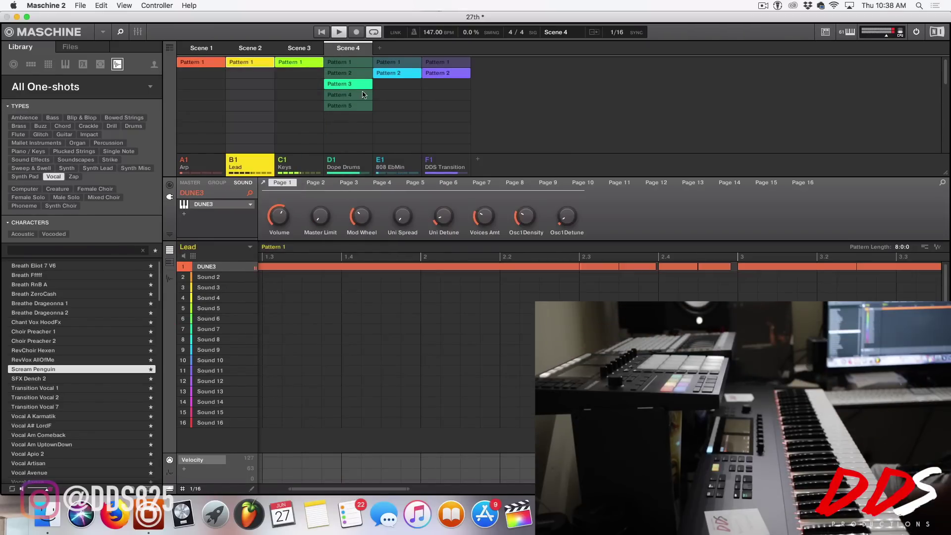
{"action": "left_click", "coordinate": [408, 66]}
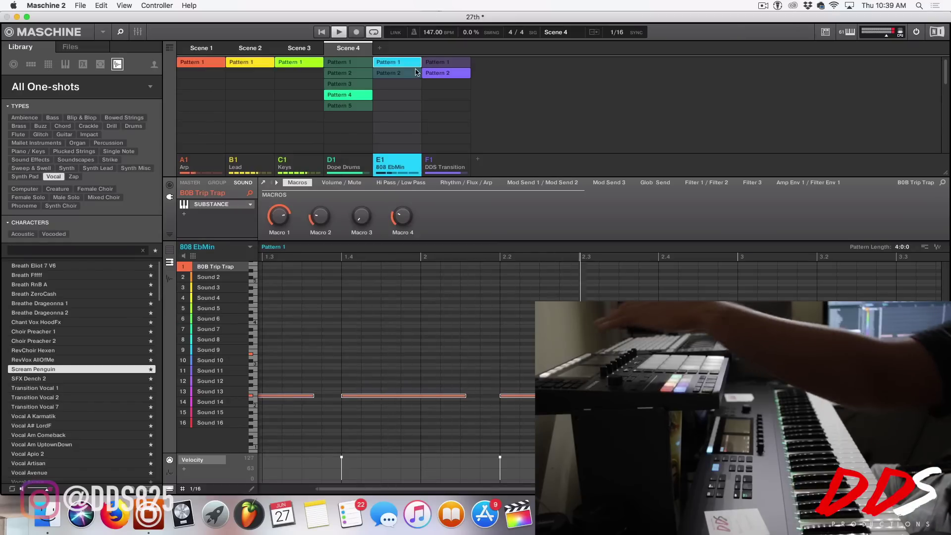
Add Scene 5 based on Scene 4, using Dope Drums Pattern 5 and turning the Keys and 808 EbMin patterns off.
{"action": "left_click", "coordinate": [347, 106]}
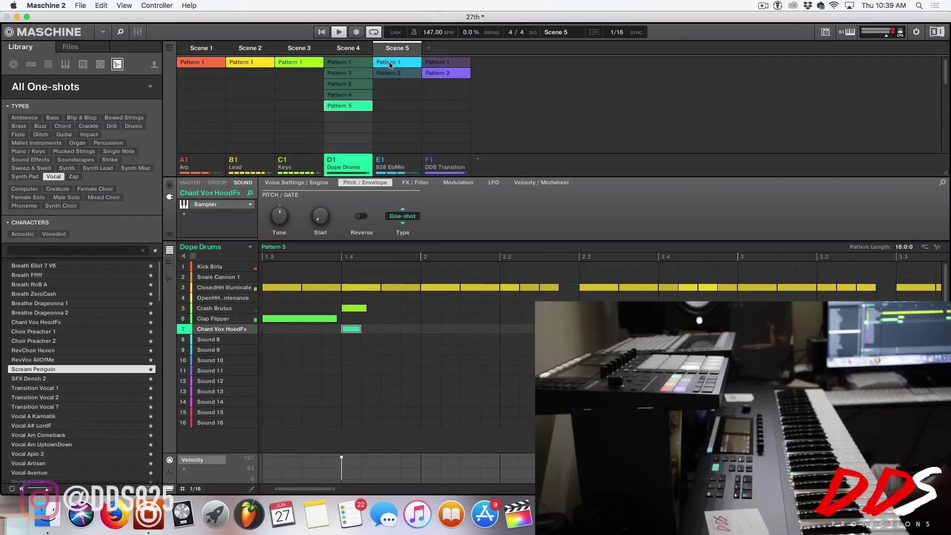
{"action": "left_click", "coordinate": [284, 67]}
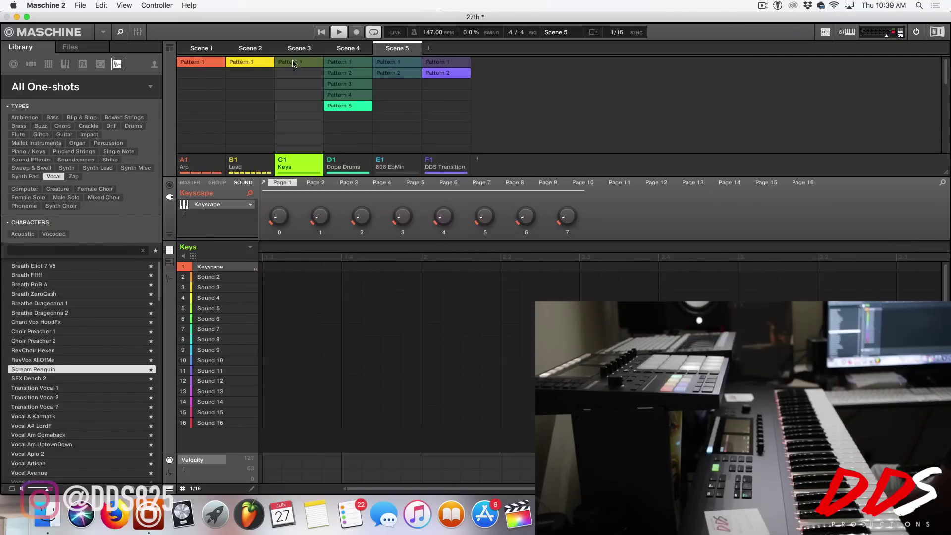
Build Scene 6 from Arp Pattern 1, Dope Drums Pattern 1 and 808 EbMin Pattern 2, with Lead and DDS Transition turned off.
{"action": "left_click", "coordinate": [436, 74]}
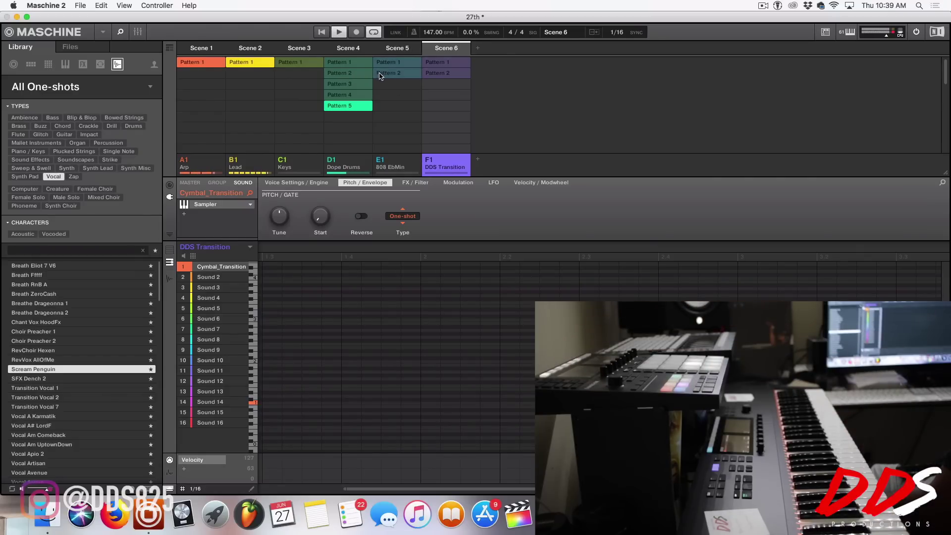
{"action": "left_click", "coordinate": [366, 75]}
{"action": "left_click", "coordinate": [392, 72]}
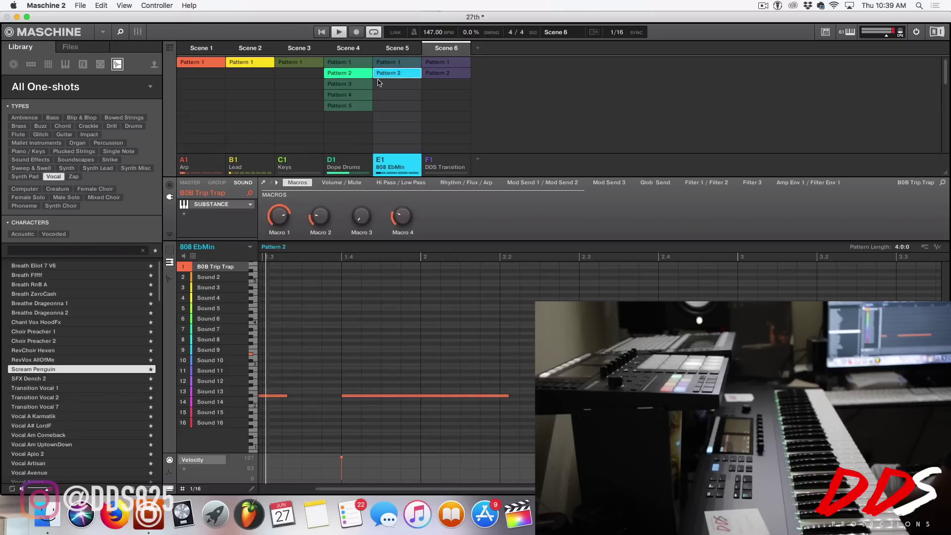
{"action": "left_click", "coordinate": [268, 67]}
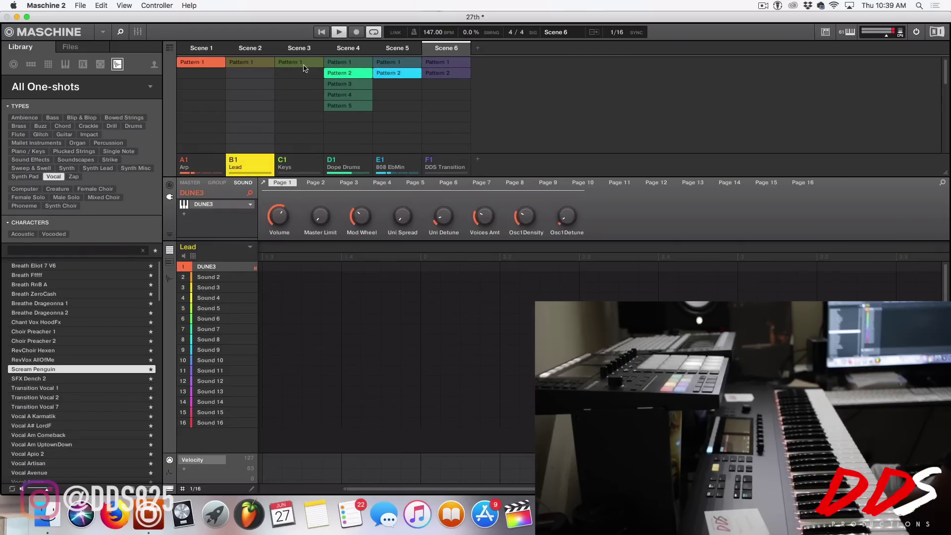
{"action": "left_click", "coordinate": [342, 66]}
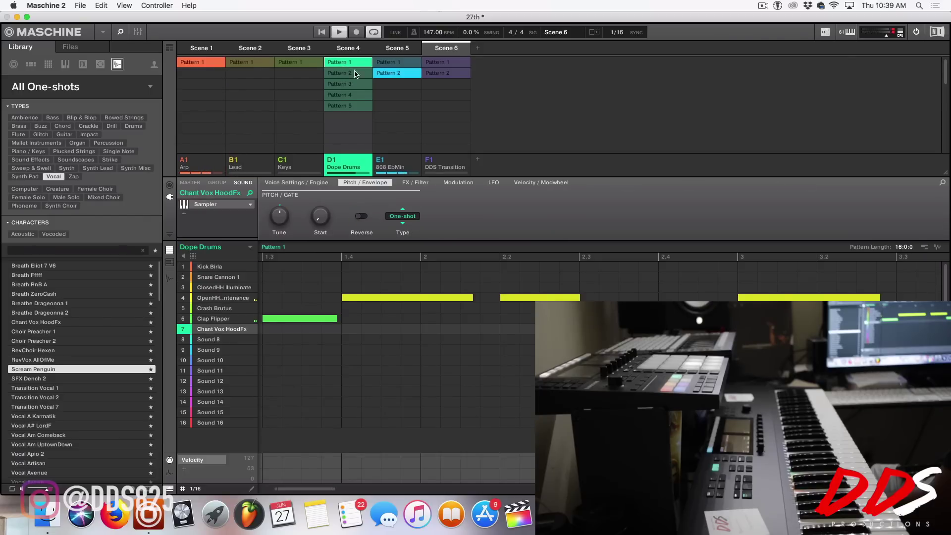
Add Scene 7 based on Scene 6, using Dope Drums Pattern 4, 808 EbMin Pattern 1 and DDS Transition Pattern 2.
{"action": "left_click", "coordinate": [442, 74]}
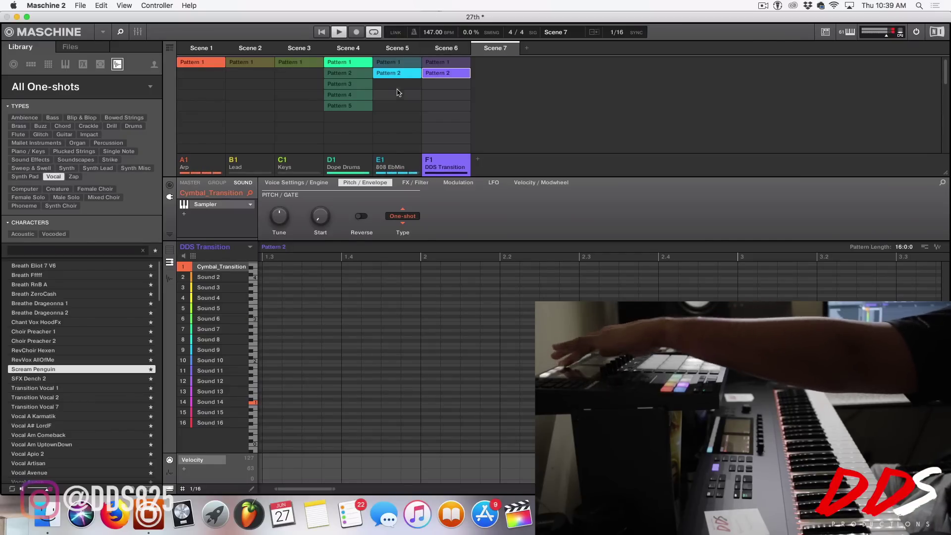
{"action": "left_click", "coordinate": [369, 96]}
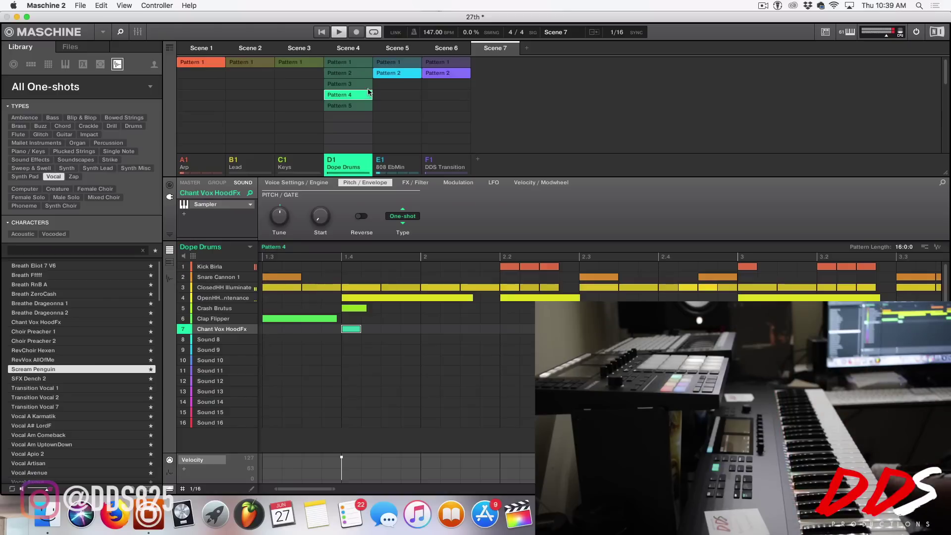
{"action": "left_click", "coordinate": [399, 64]}
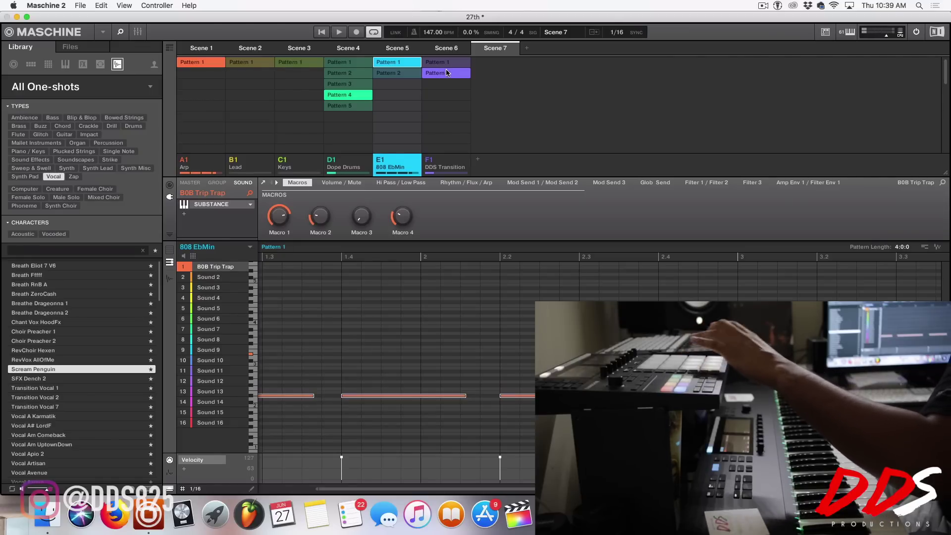
Switch to the song arrangement timeline and play the sequence of scenes from the beginning.
{"action": "key", "text": "super+i"}
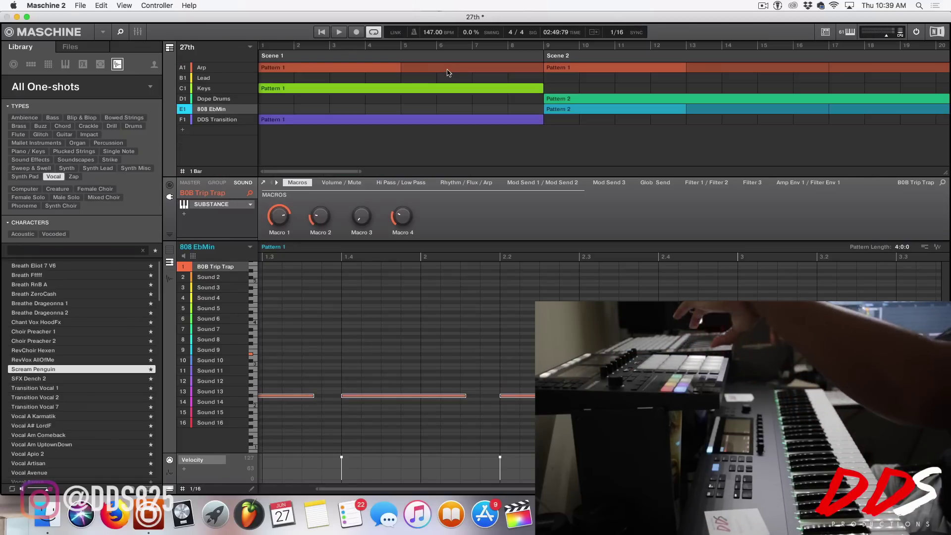
{"action": "key", "text": "space"}
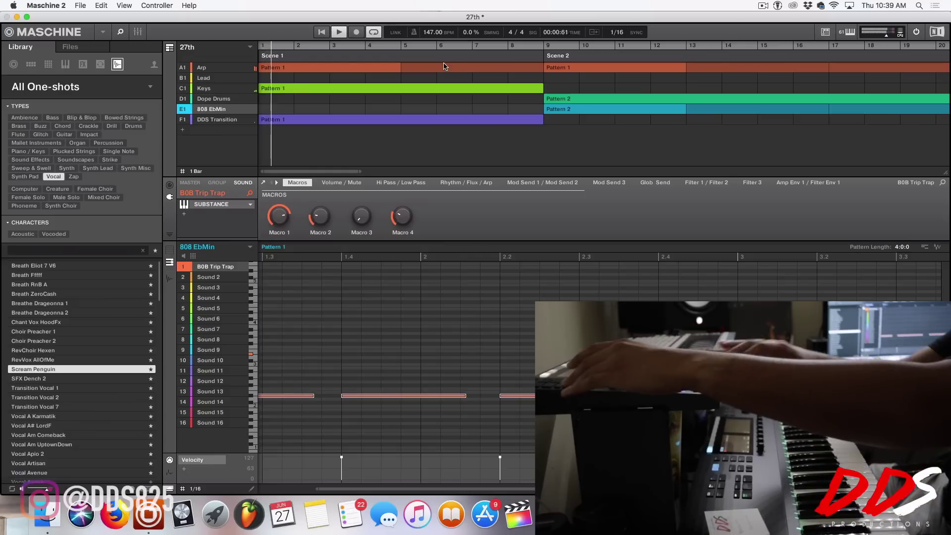